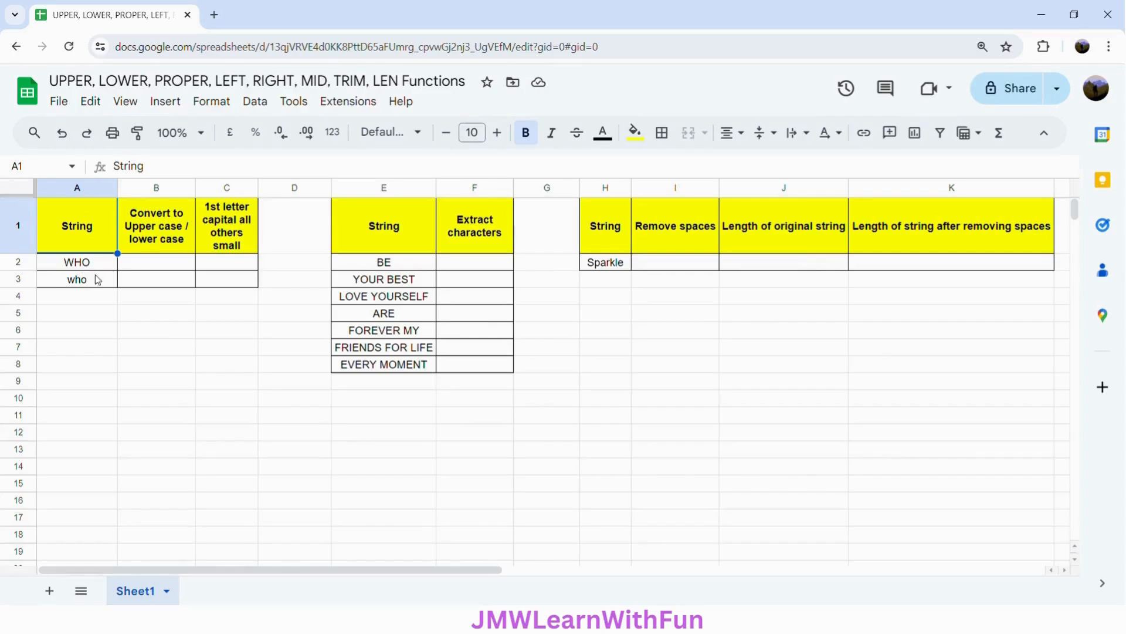
# Convert the string in A2 to lower case in B2 with =LOWER(A2), declining the suggested auto-fill
pyautogui.click(148, 268)
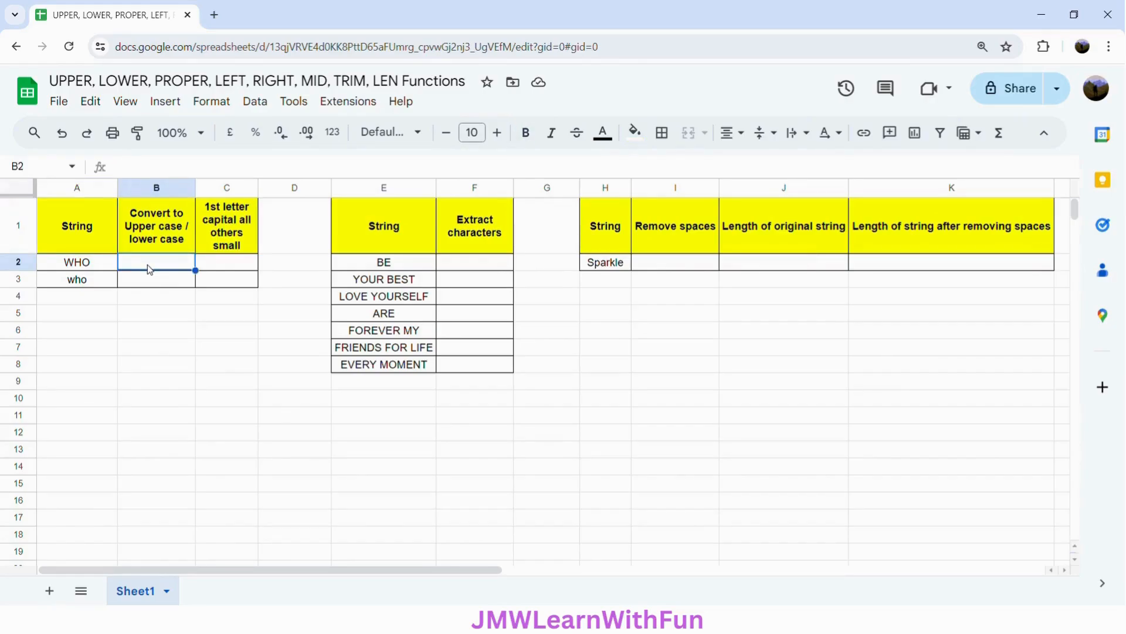
pyautogui.write('=')
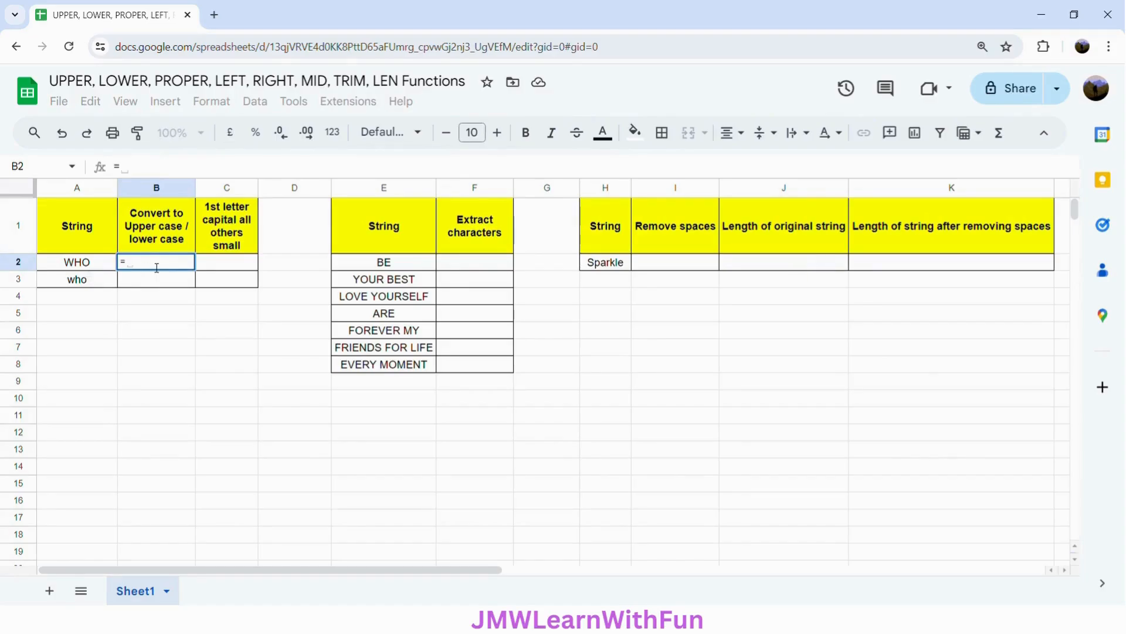
pyautogui.write('LOWER')
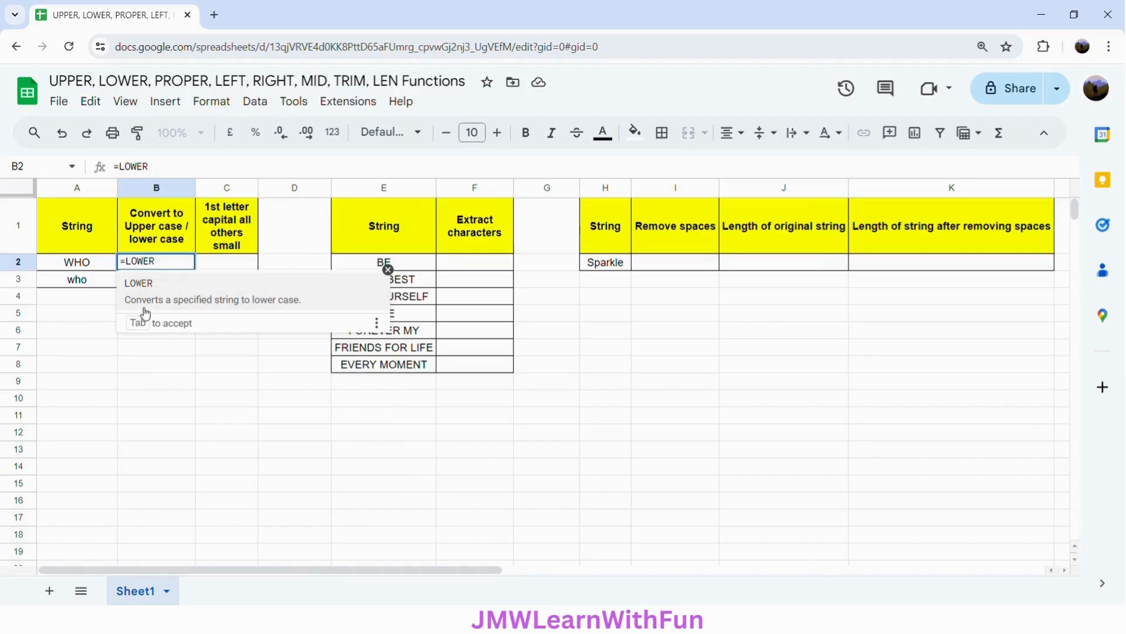
pyautogui.click(286, 311)
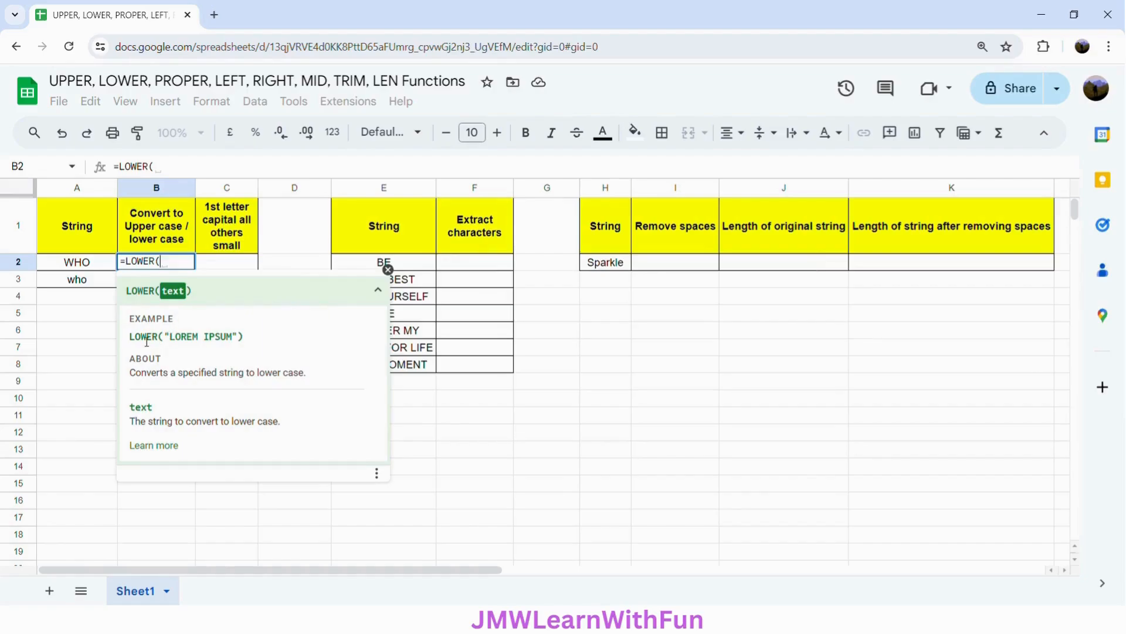
pyautogui.click(74, 265)
pyautogui.write(')')
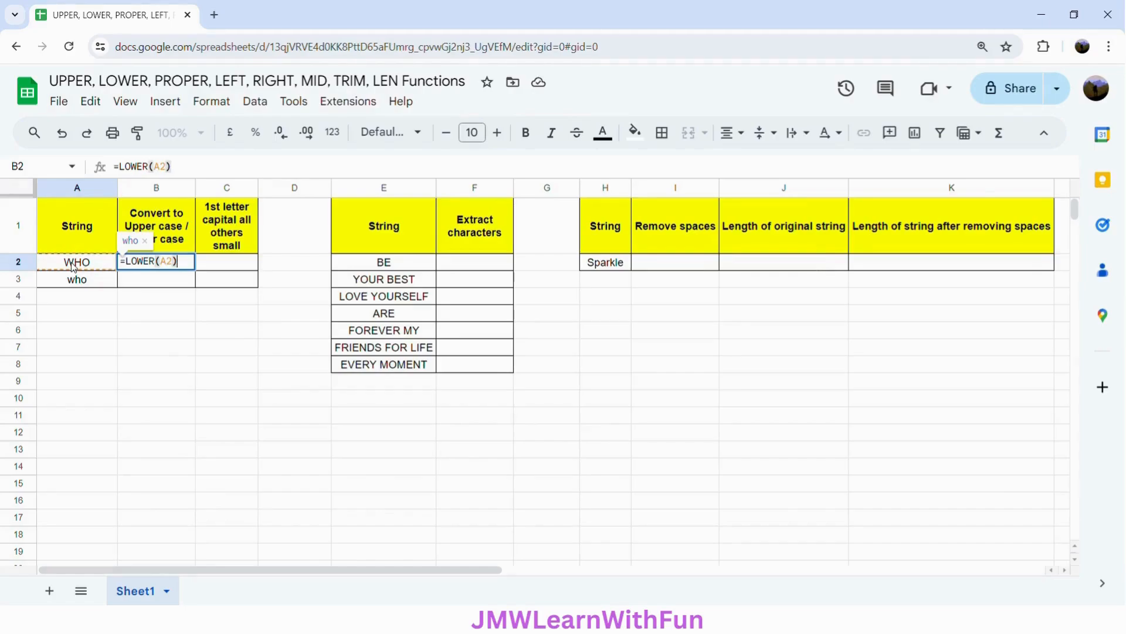
pyautogui.press('Return')
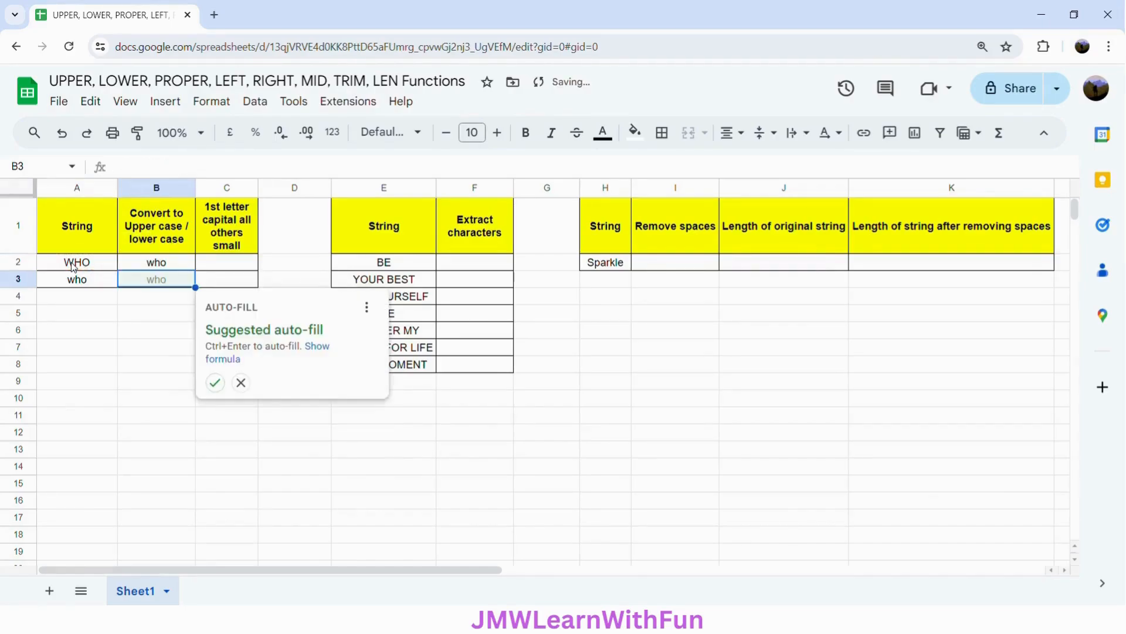
pyautogui.click(243, 383)
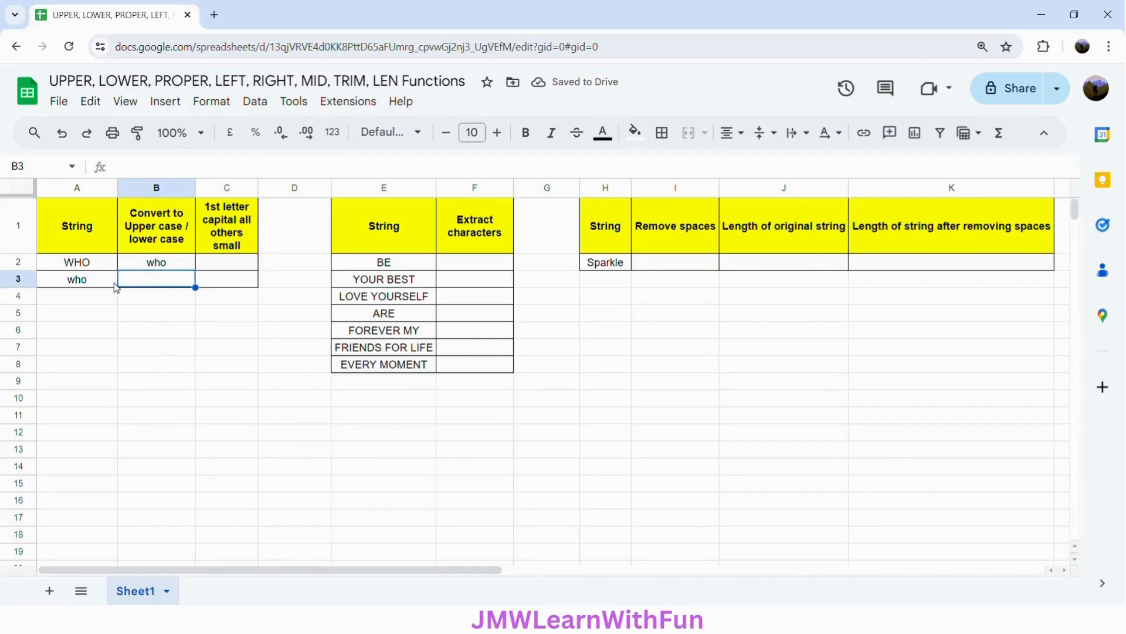
# Convert the string in A3 to upper case in B3 with =UPPER(A3), and check the formulas in B2 and B3
pyautogui.click(71, 282)
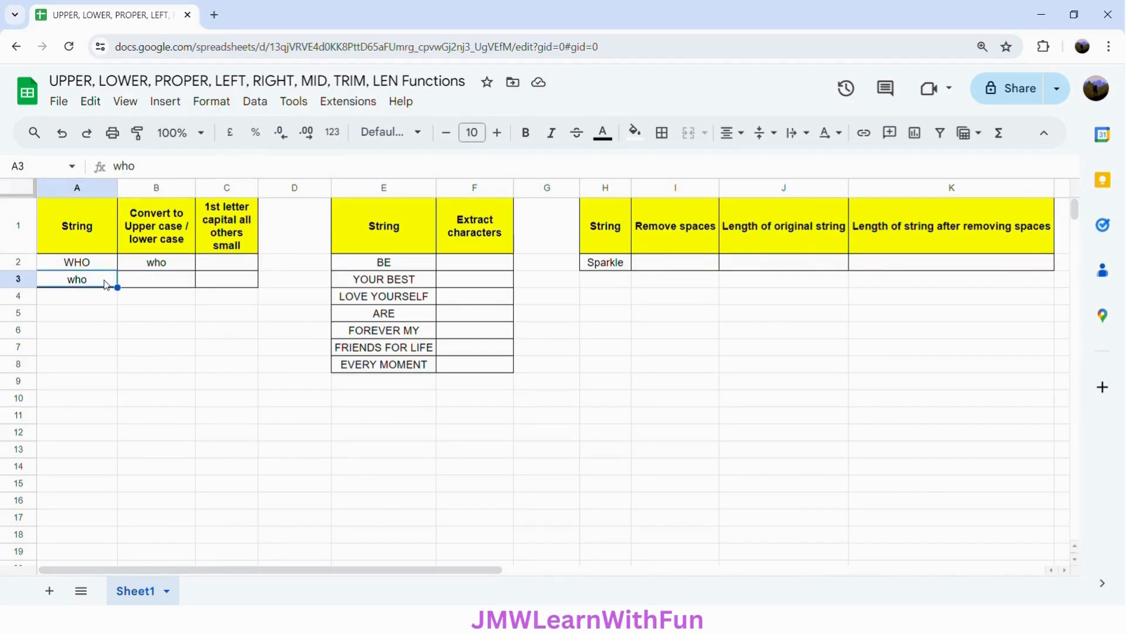
pyautogui.click(159, 282)
pyautogui.write('=')
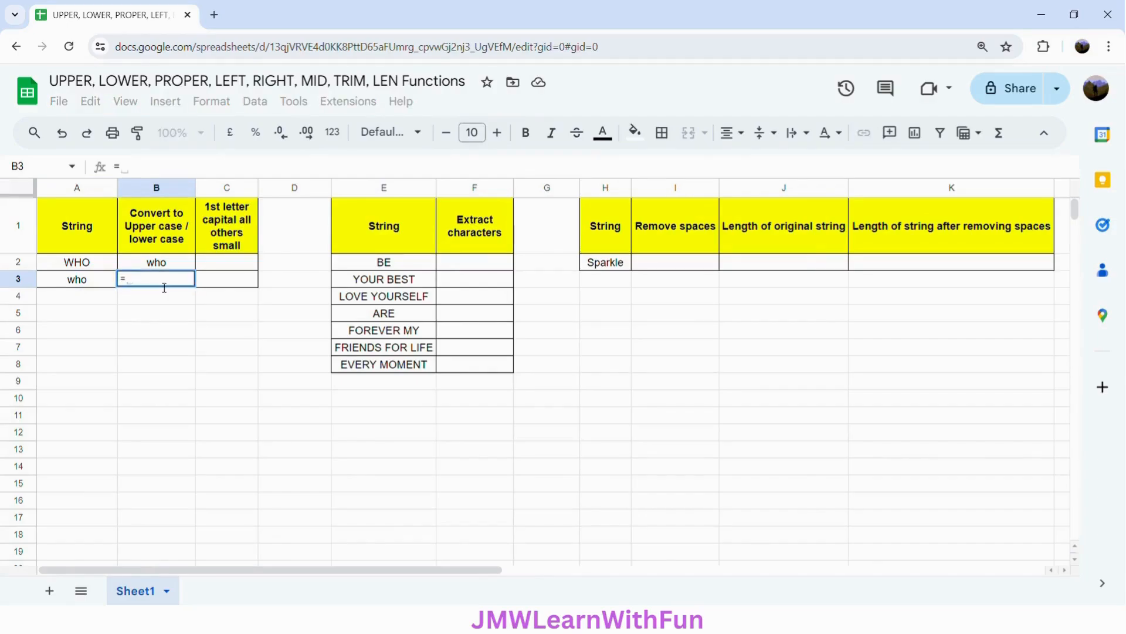
pyautogui.write('UPPER')
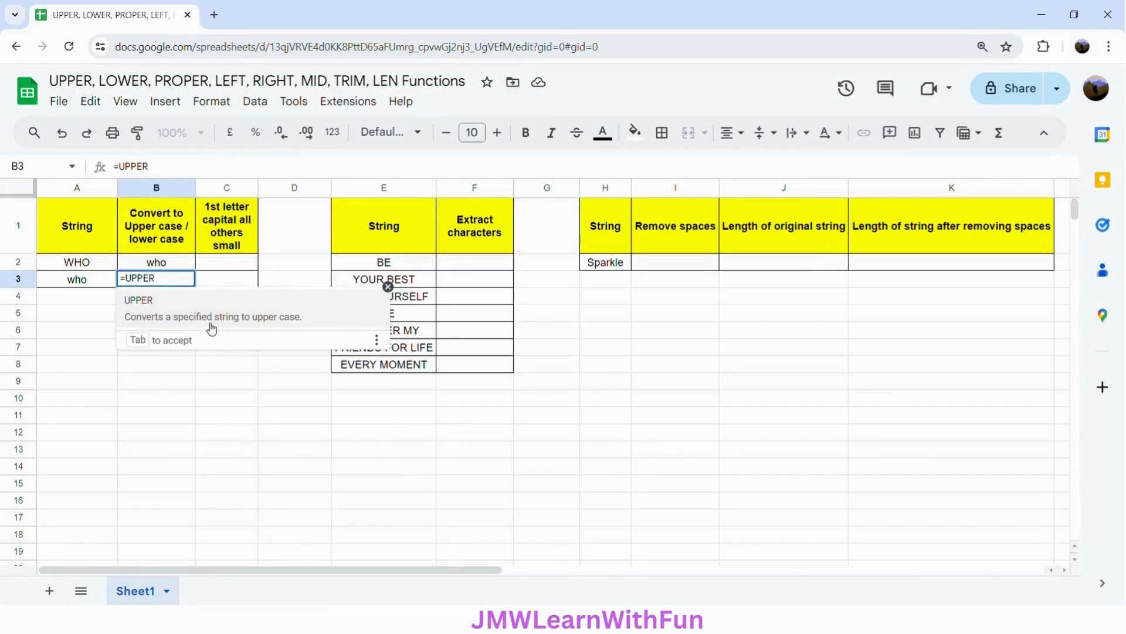
pyautogui.click(308, 324)
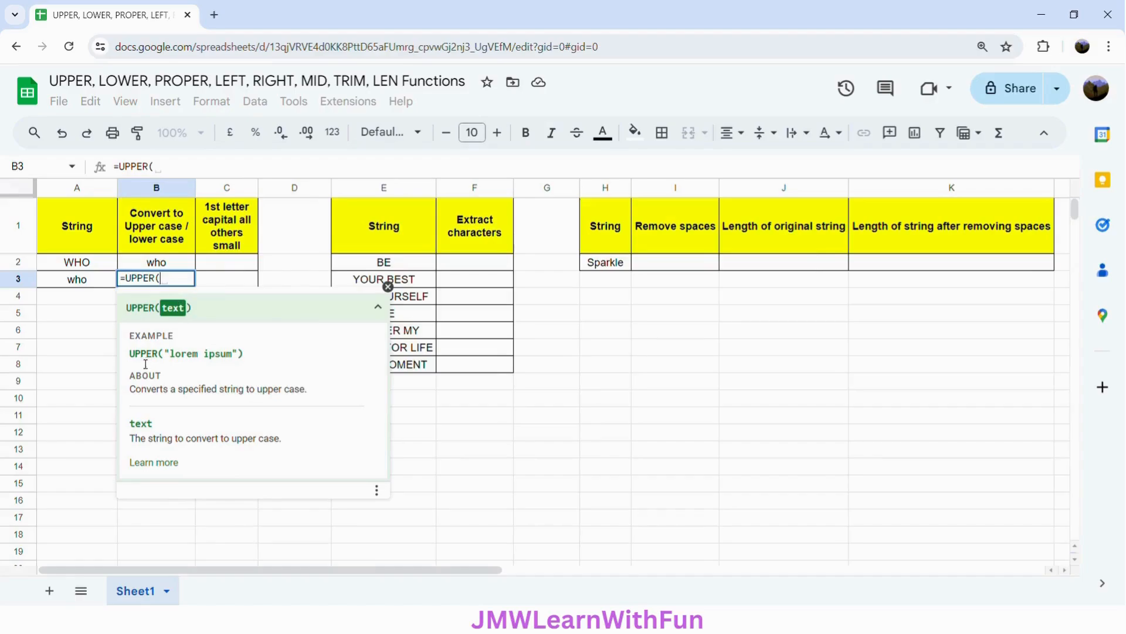
pyautogui.click(78, 284)
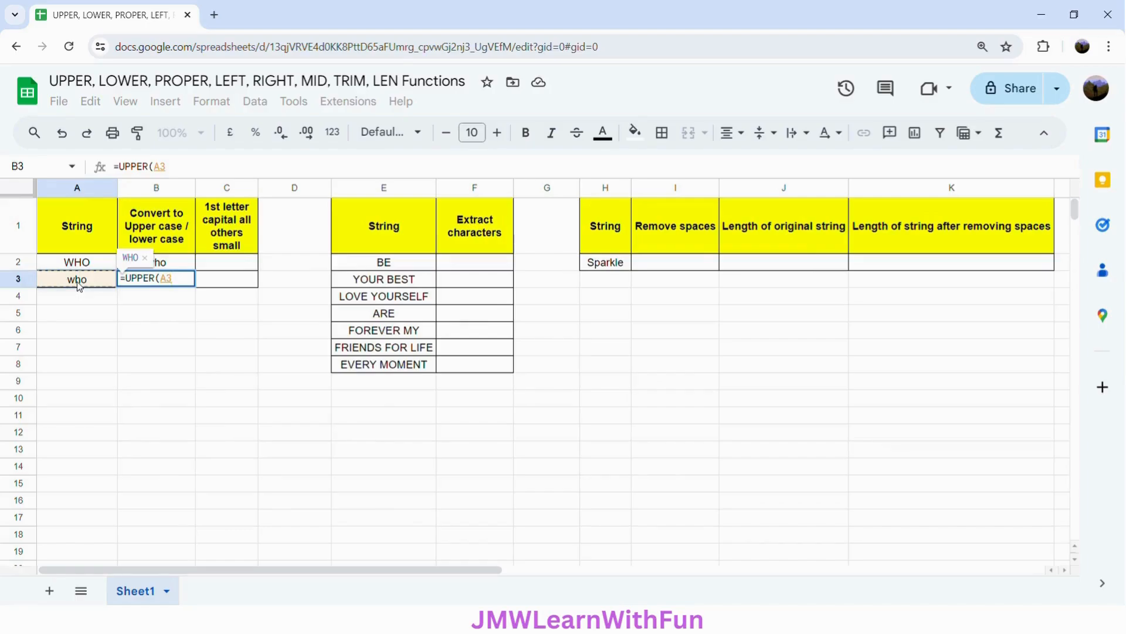
pyautogui.press('Return')
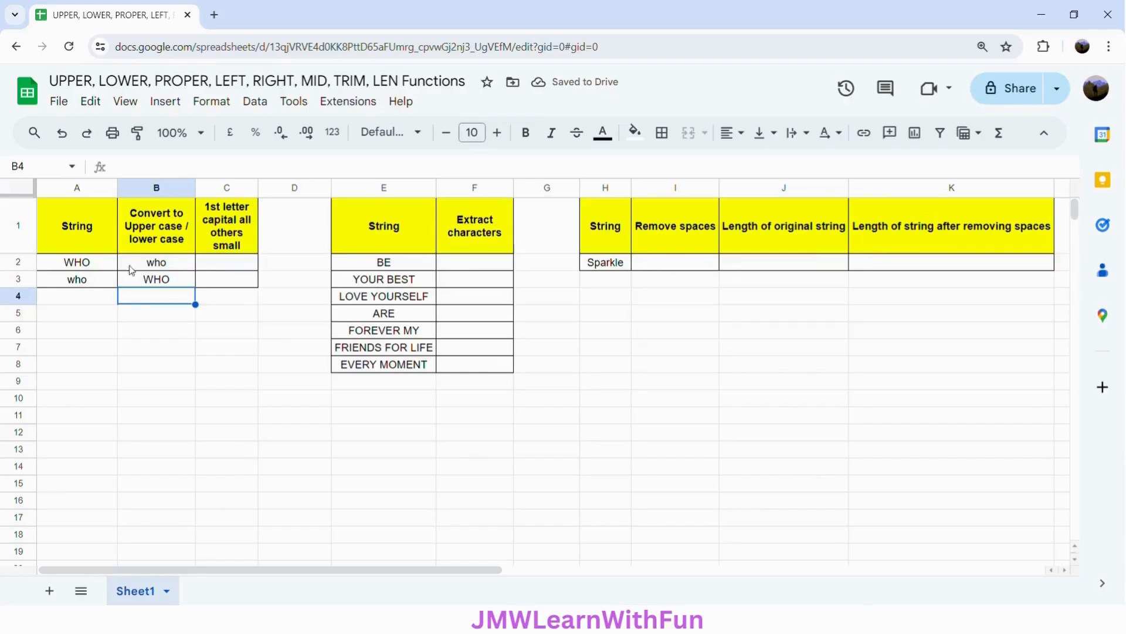
pyautogui.click(182, 265)
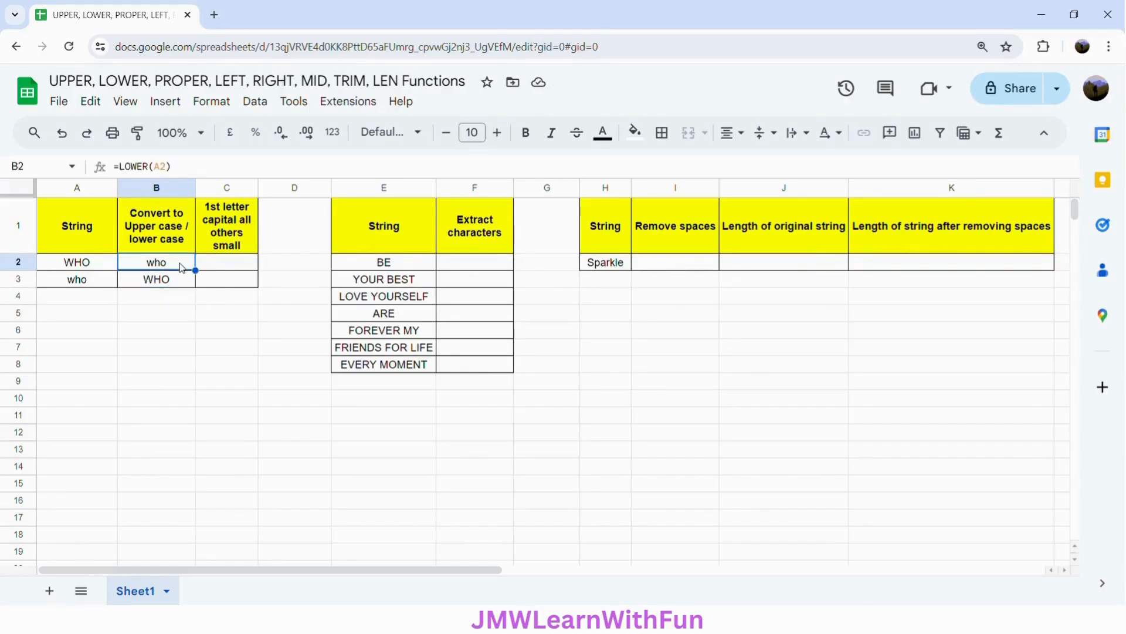
pyautogui.click(179, 284)
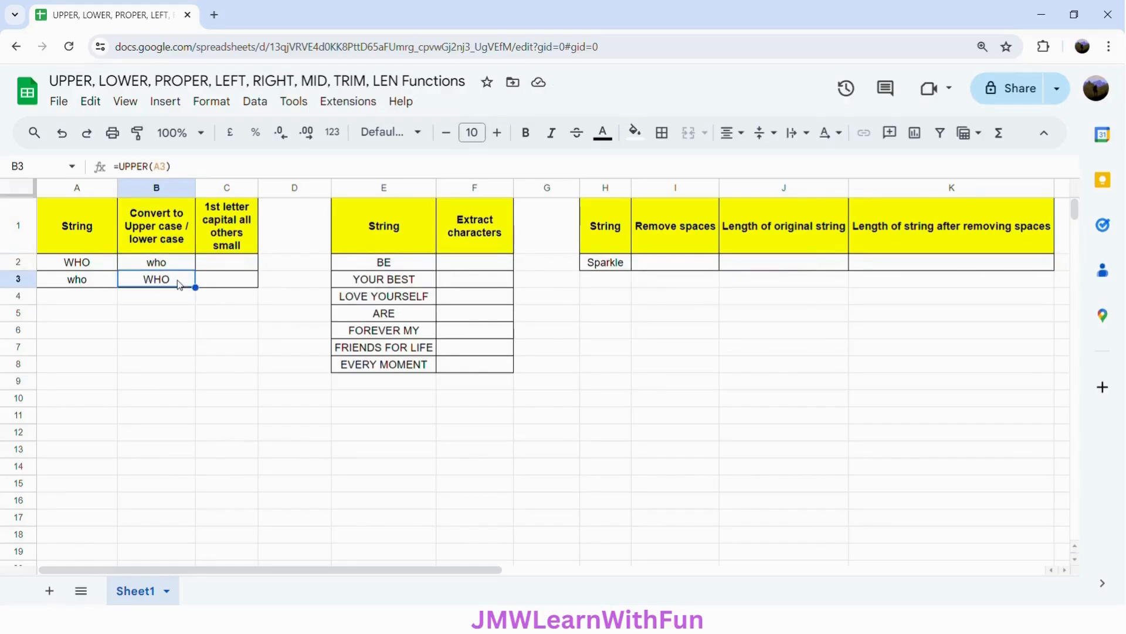
# Capitalise only the first letter of the string in A2 by entering =PROPER(A2) in C2
pyautogui.click(222, 268)
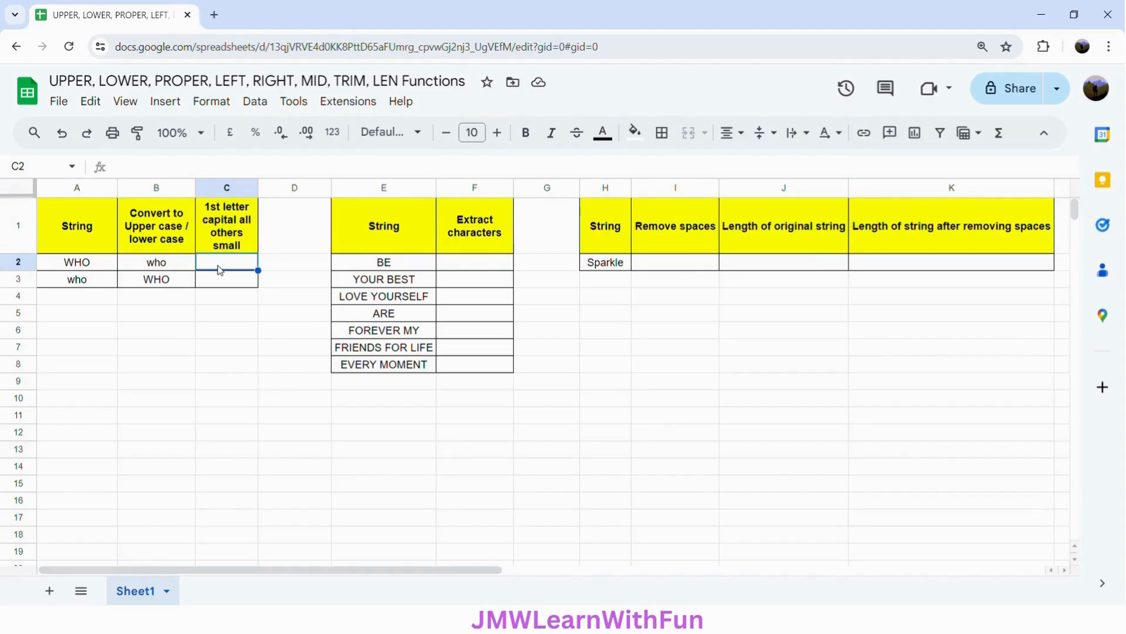
pyautogui.write('=')
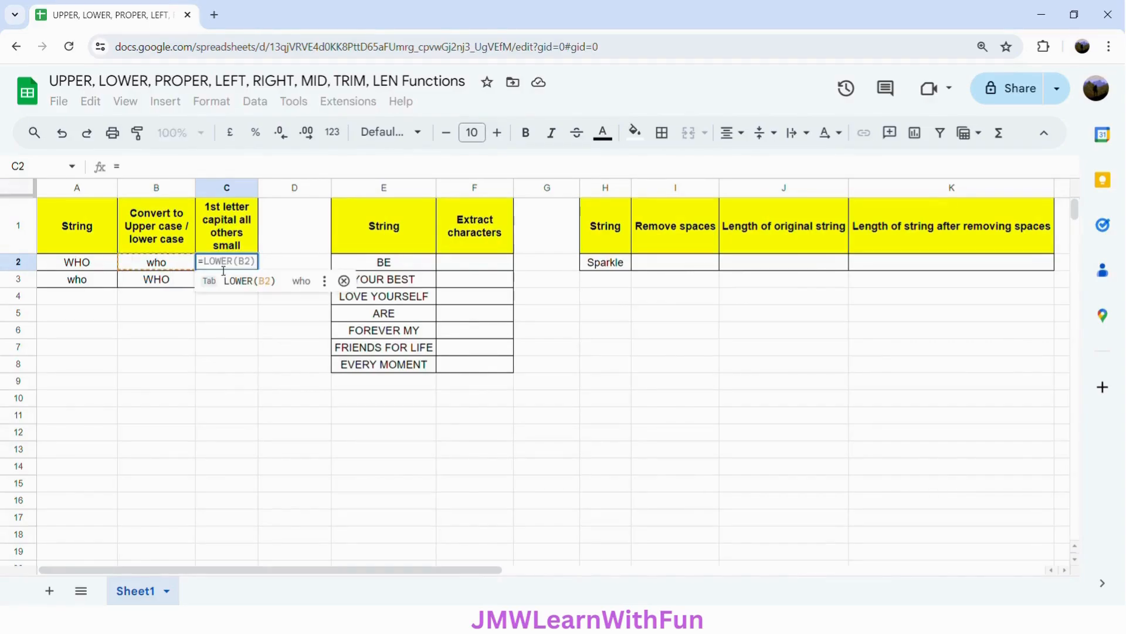
pyautogui.write('PROPER')
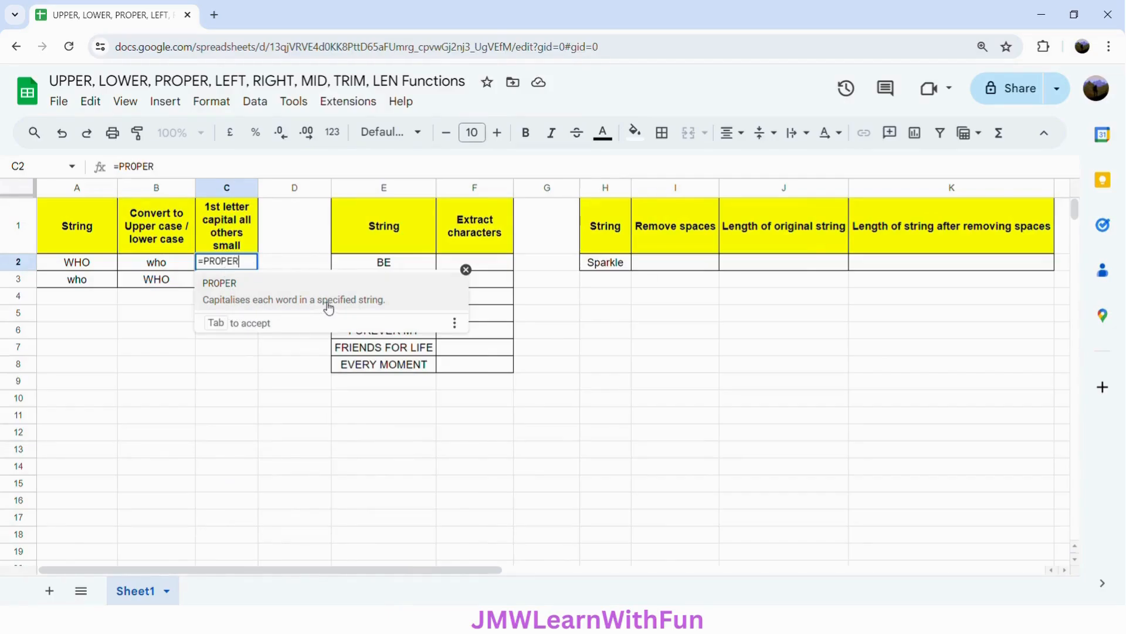
pyautogui.click(387, 304)
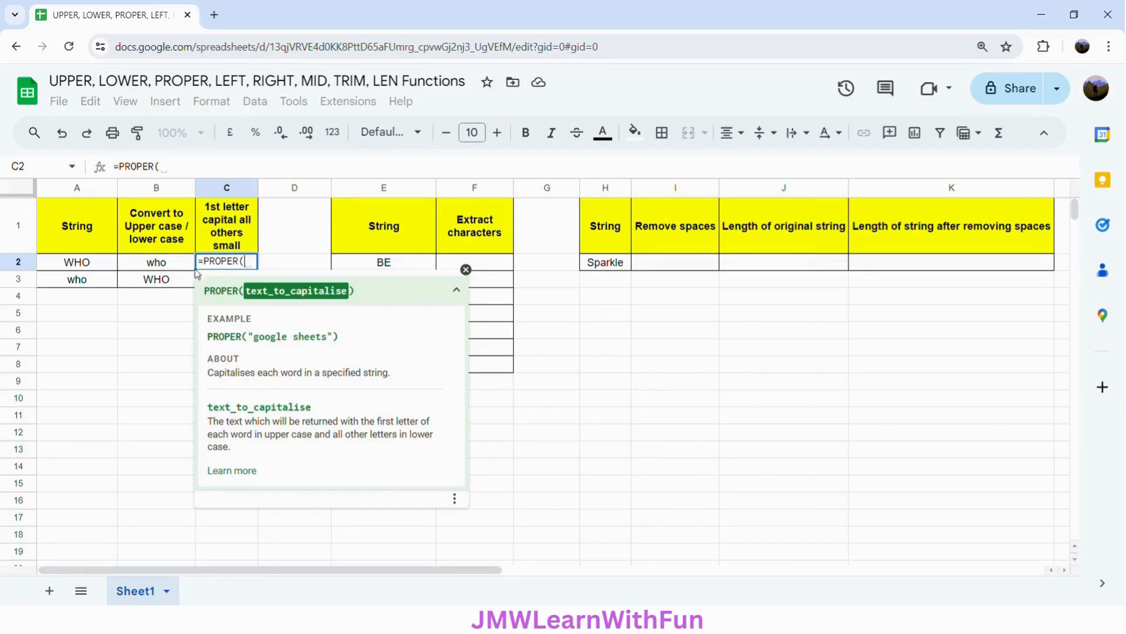
pyautogui.click(110, 267)
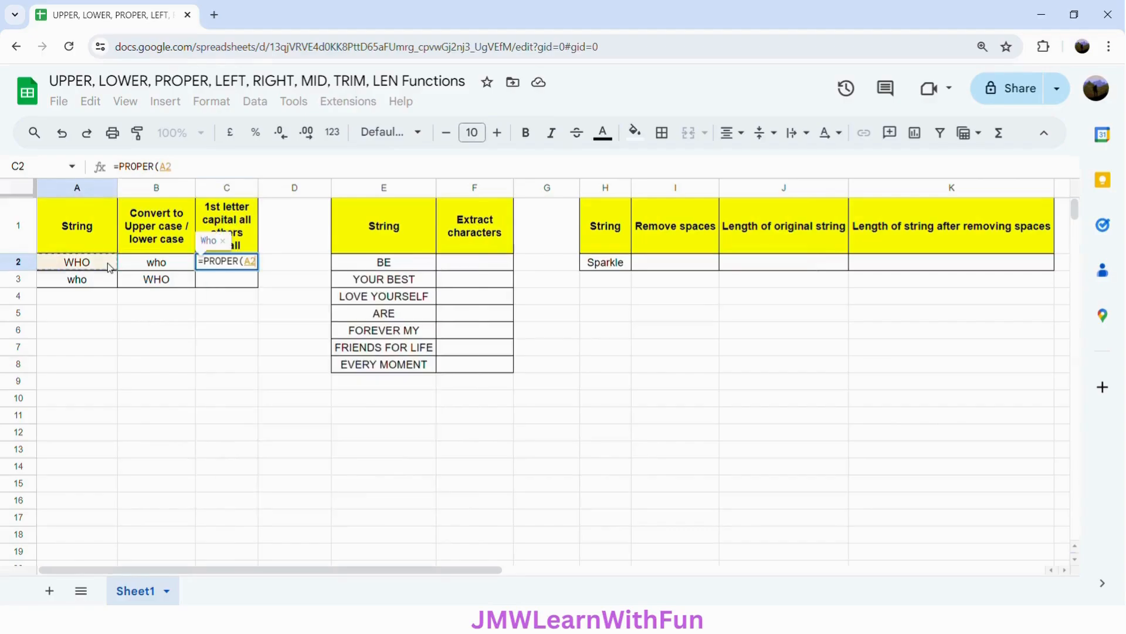
pyautogui.write(')')
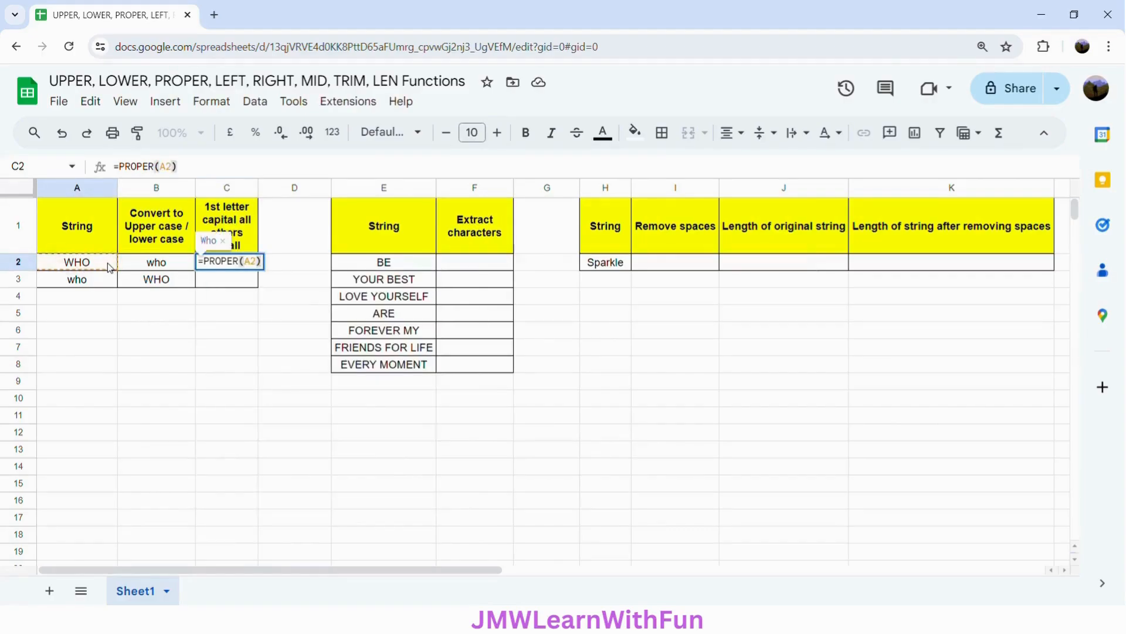
pyautogui.press('Return')
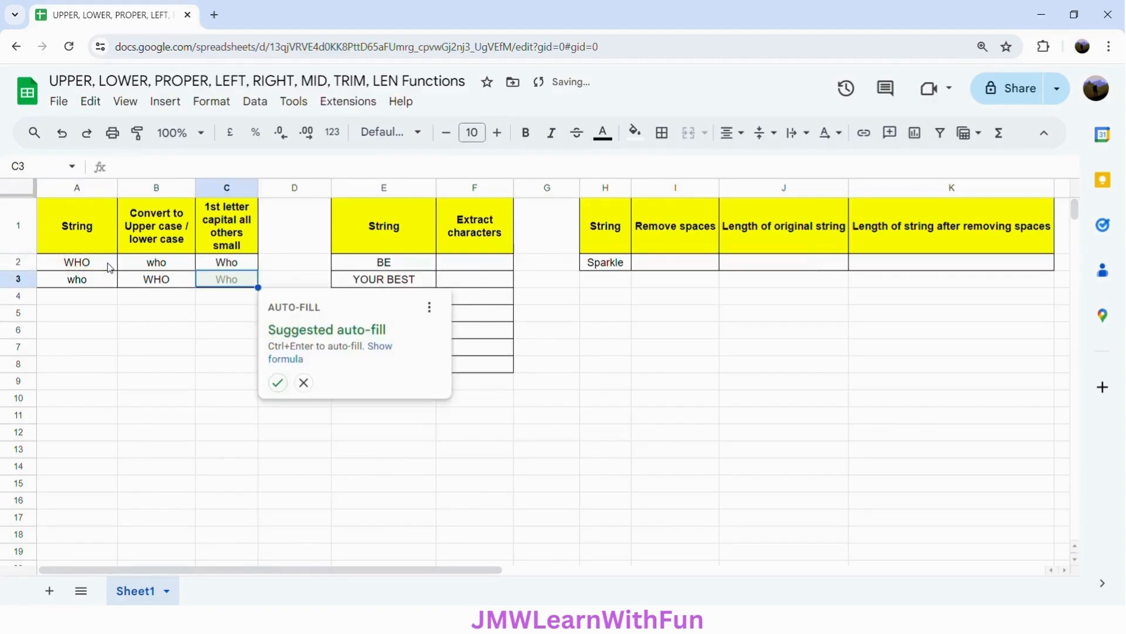
# Accept the suggested auto-fill of the PROPER formula into C3 and check the cell references in C2 and C3
pyautogui.click(278, 382)
pyautogui.doubleClick(222, 260)
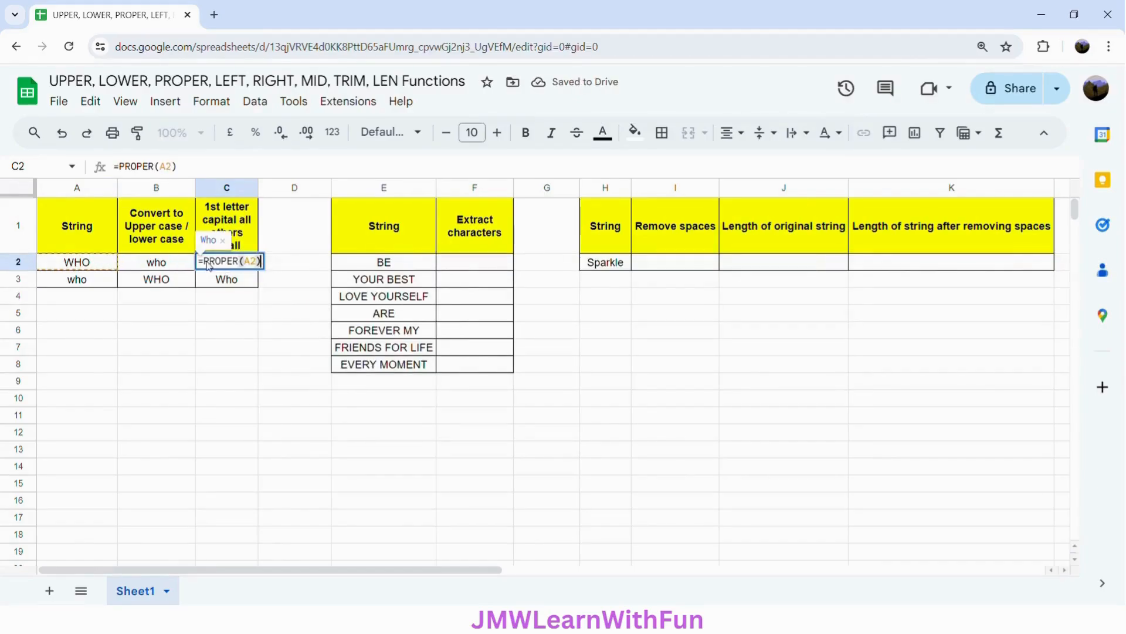
pyautogui.click(256, 275)
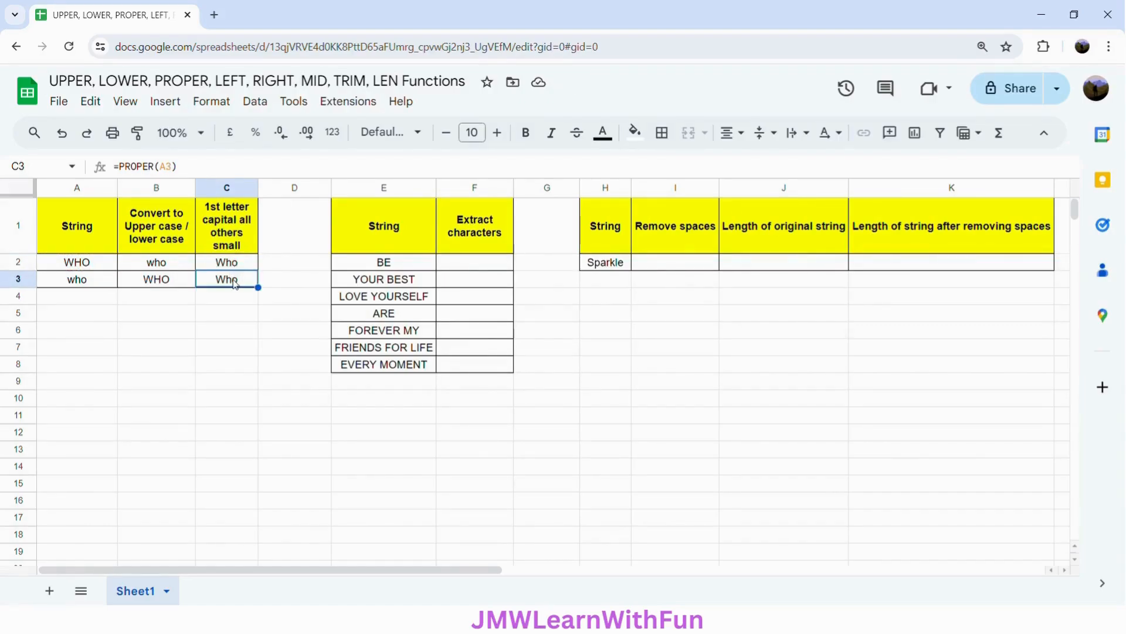
pyautogui.doubleClick(235, 282)
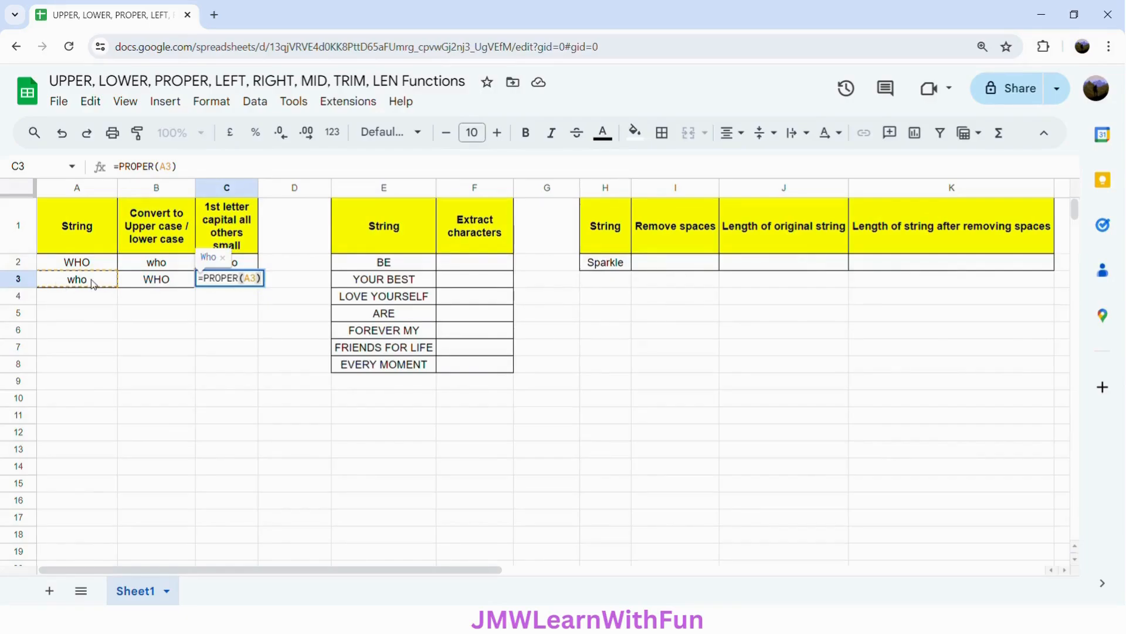
pyautogui.press('Return')
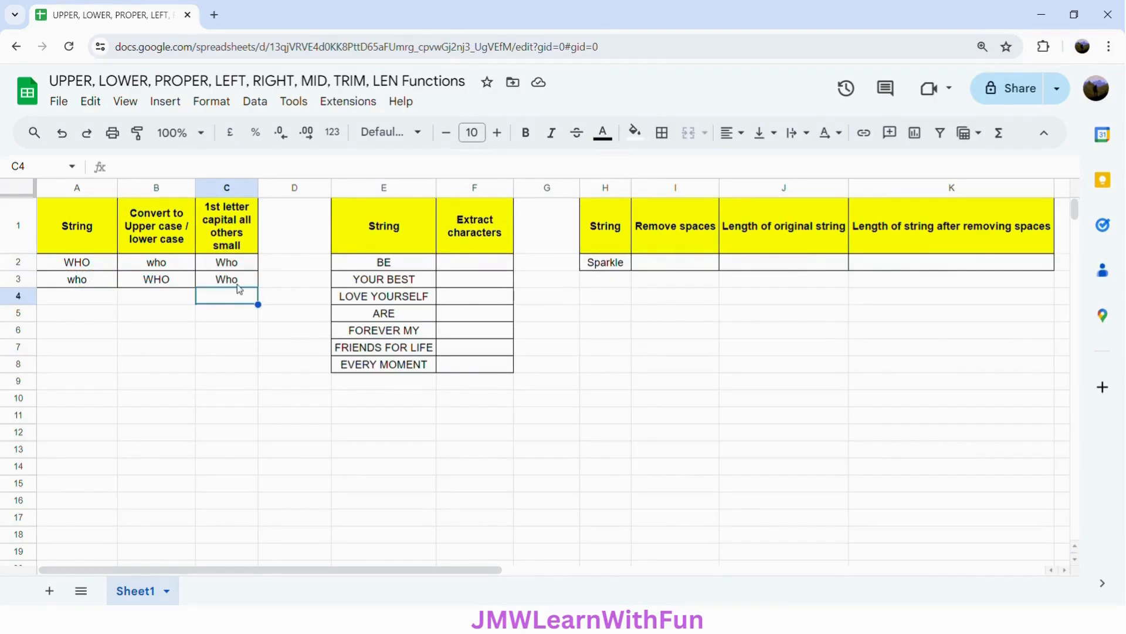
pyautogui.click(249, 280)
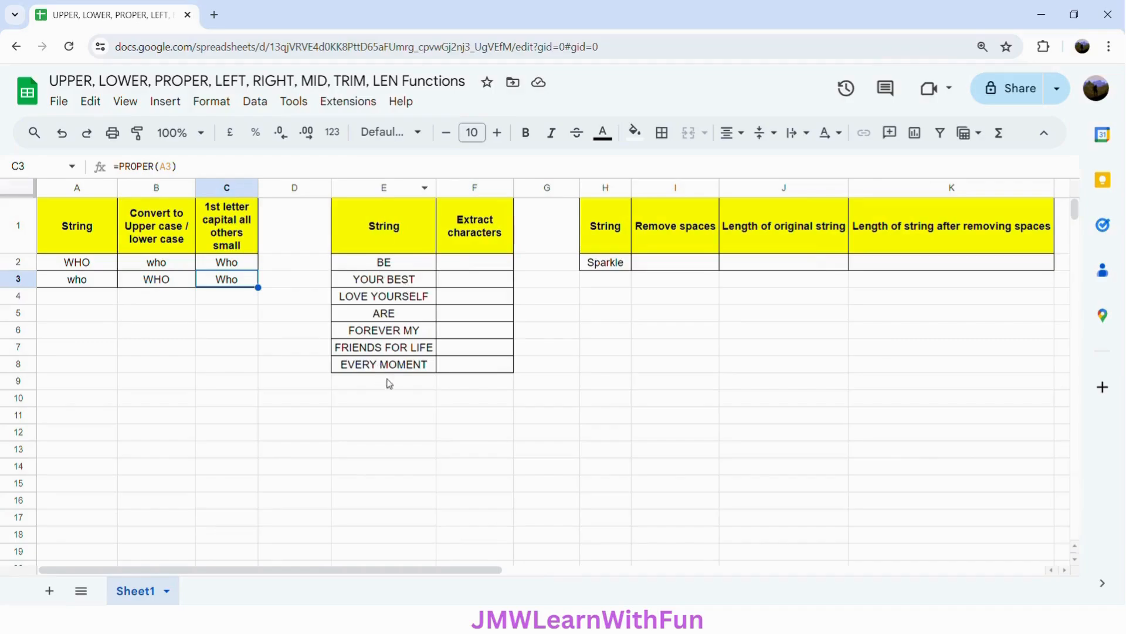
# Extract the first character of the string in E2 into F2 with =LEFT(E2,1), declining the suggested auto-fill, and check the formula
pyautogui.click(470, 267)
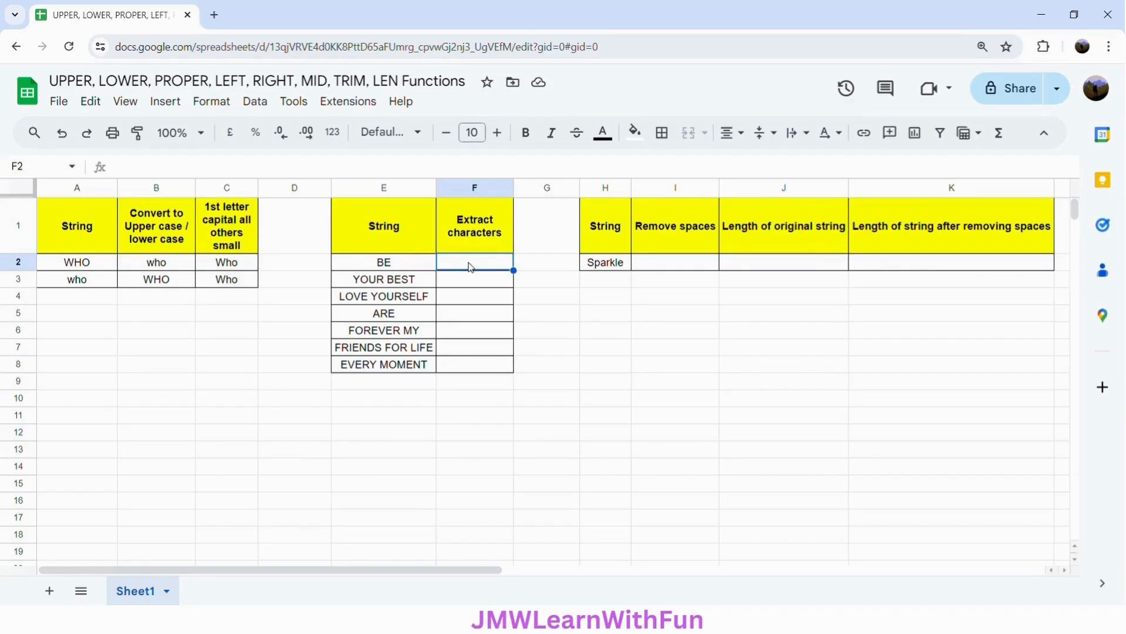
pyautogui.write('=')
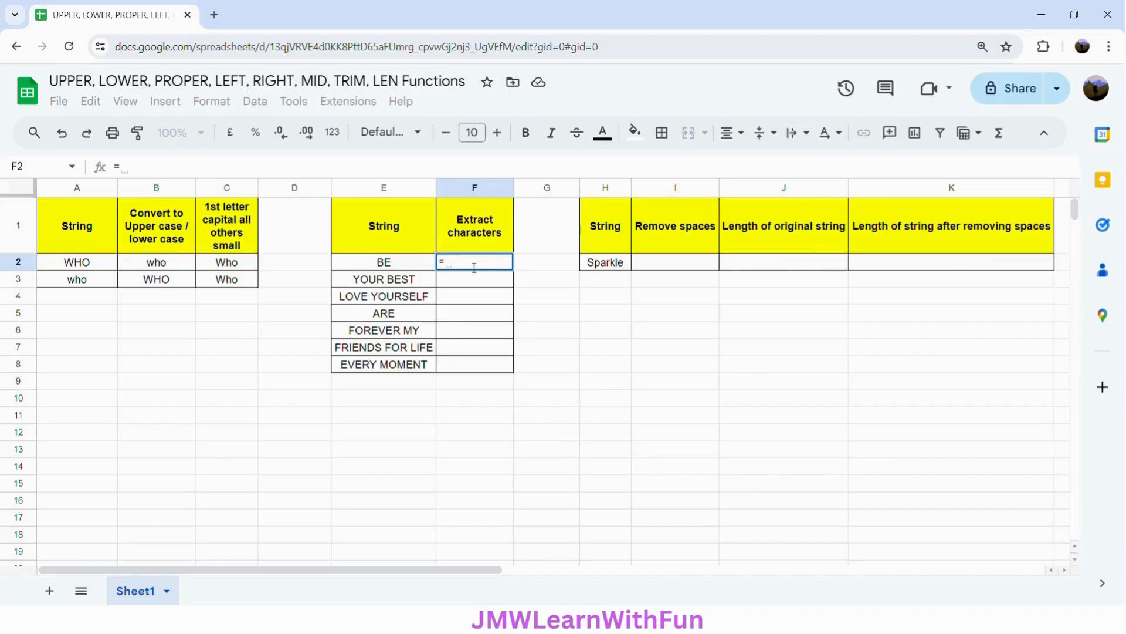
pyautogui.write('LE')
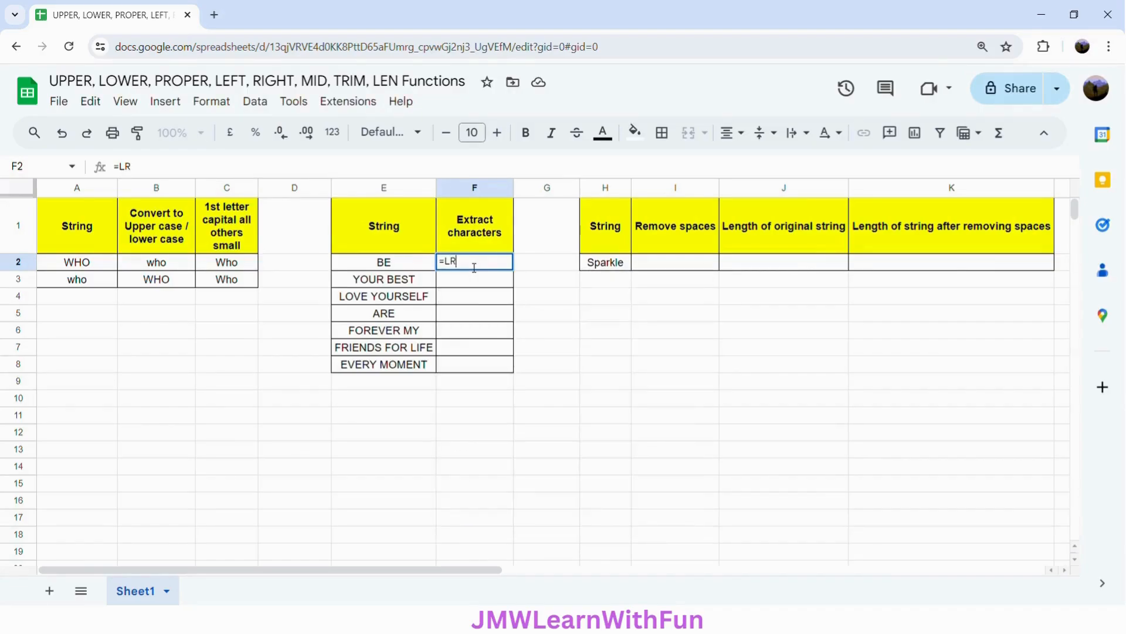
pyautogui.write('FT')
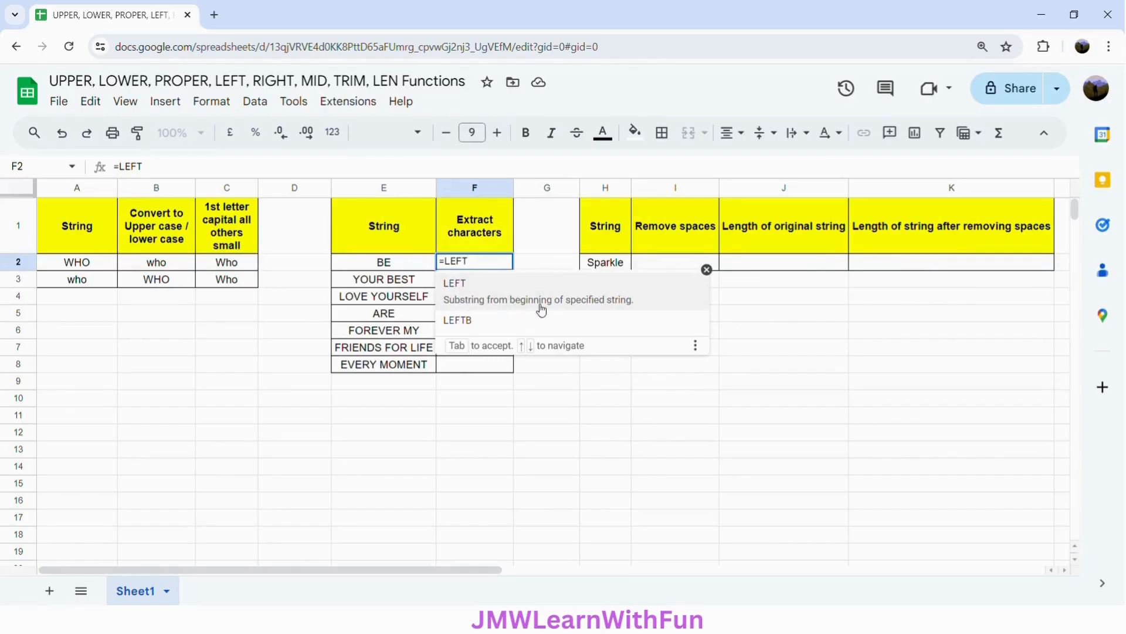
pyautogui.click(631, 304)
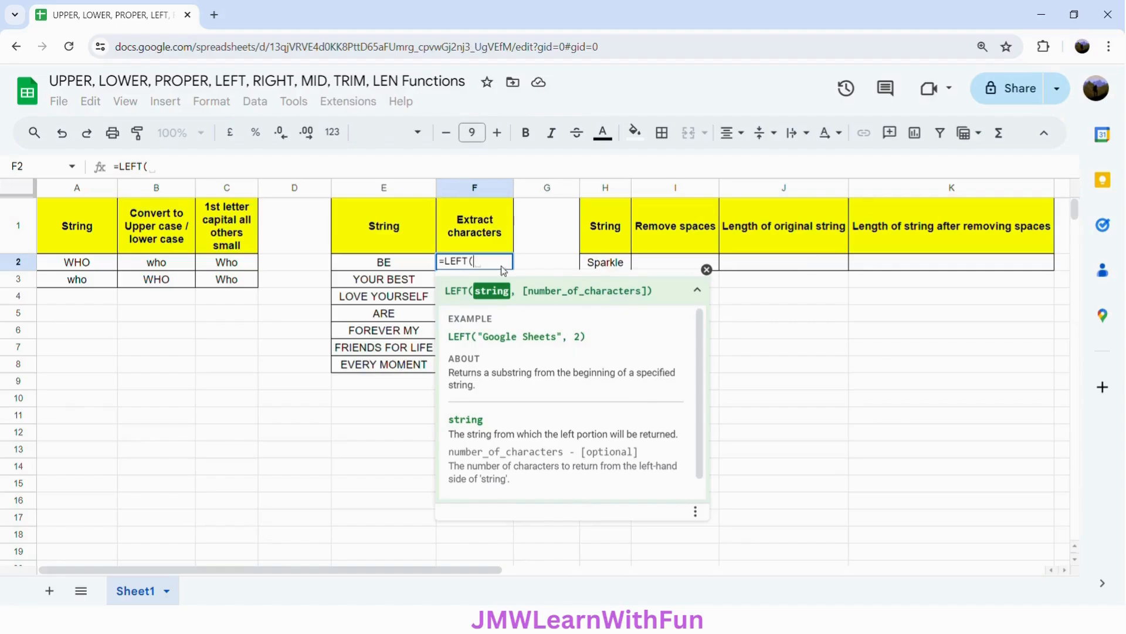
pyautogui.click(408, 263)
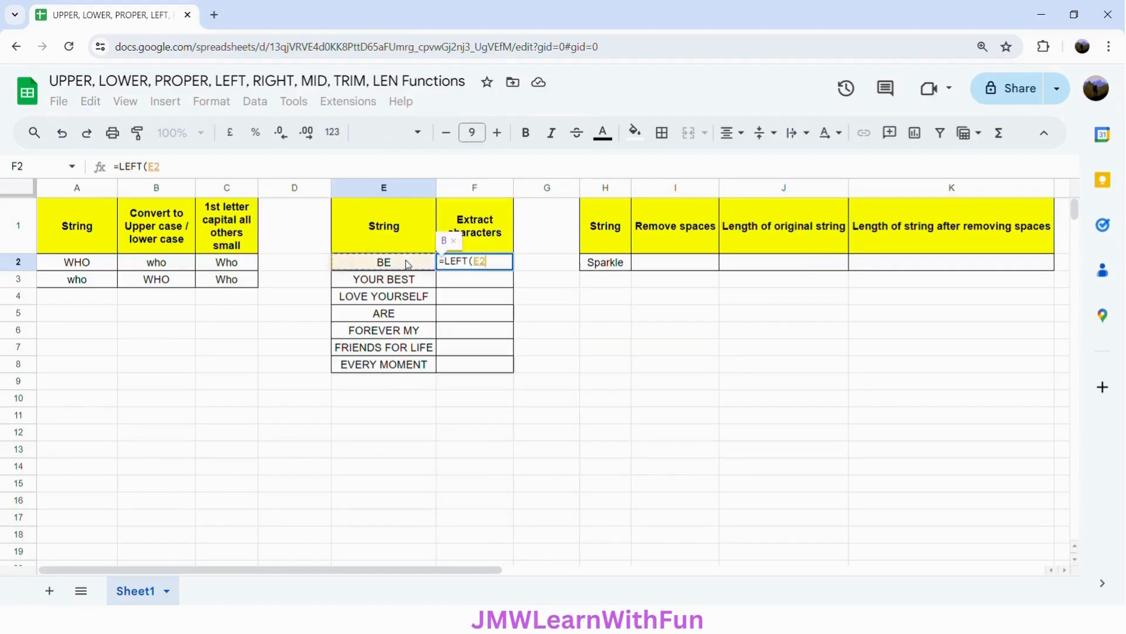
pyautogui.write(',1')
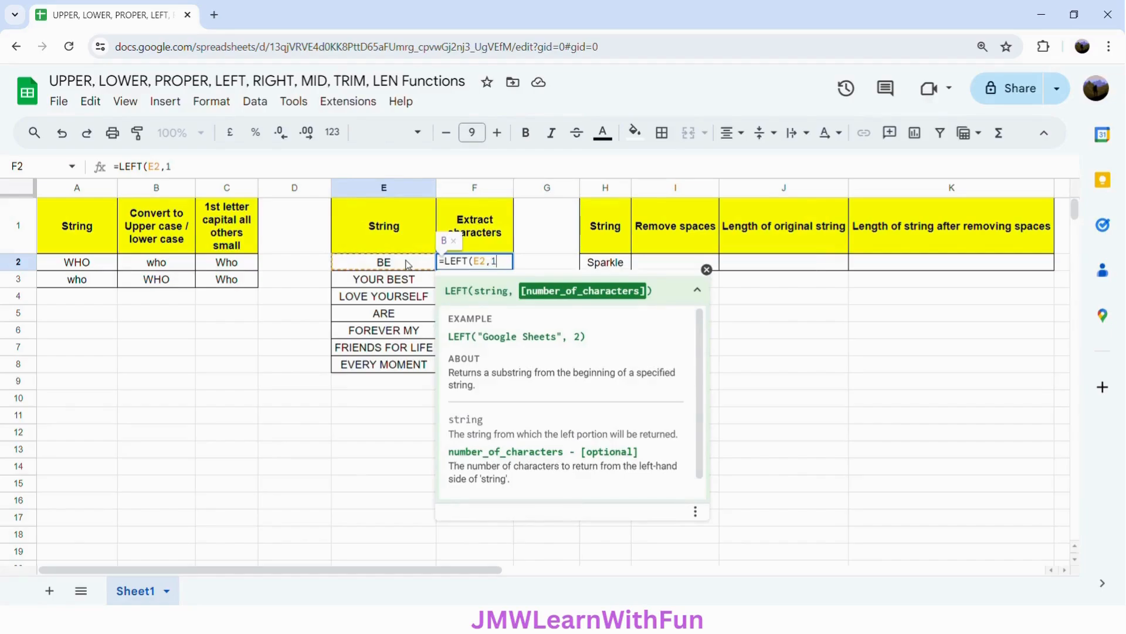
pyautogui.write(')')
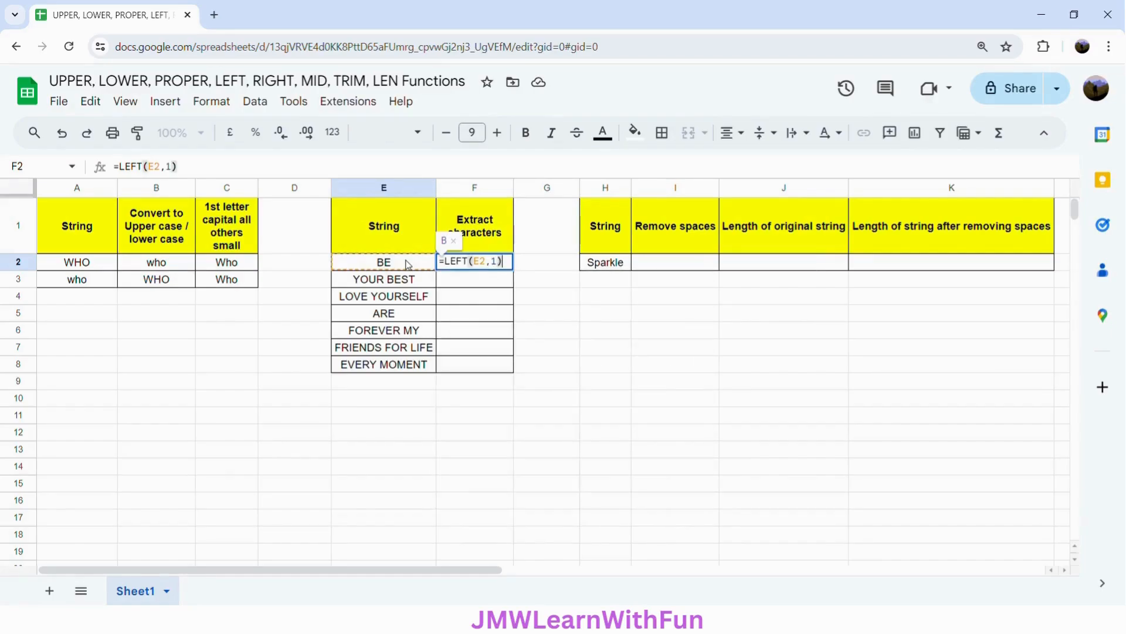
pyautogui.press('Return')
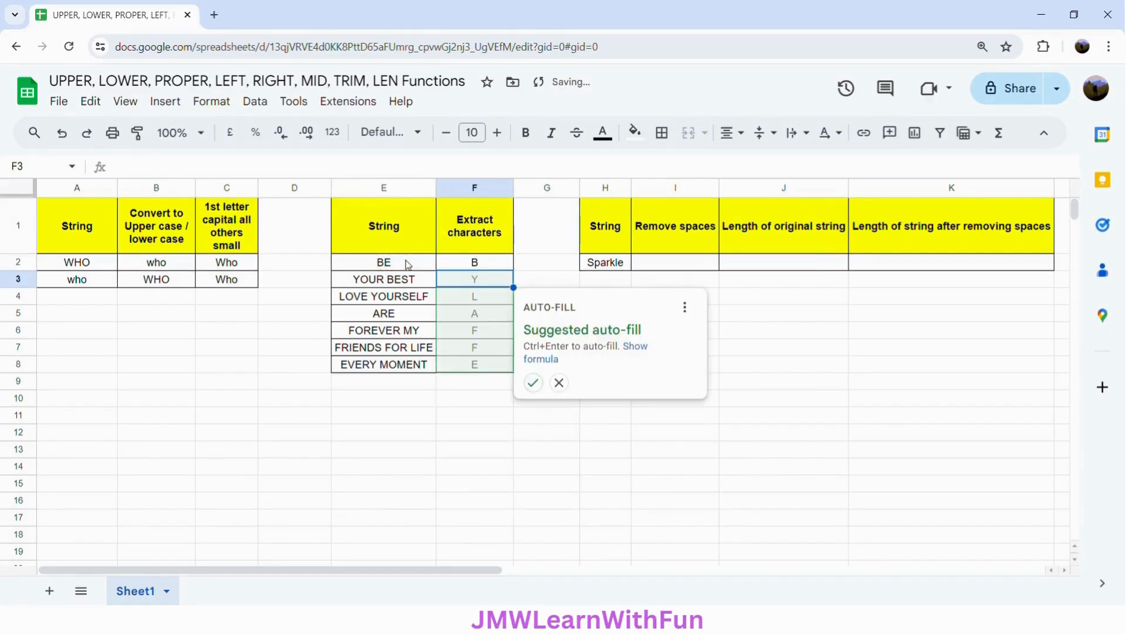
pyautogui.click(559, 383)
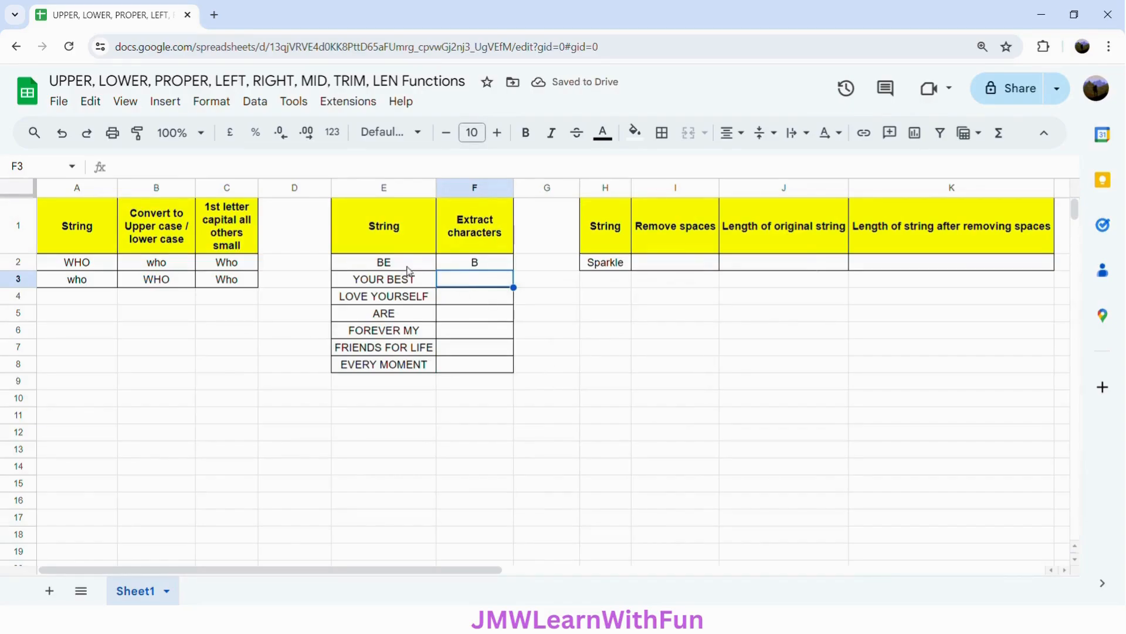
pyautogui.click(489, 267)
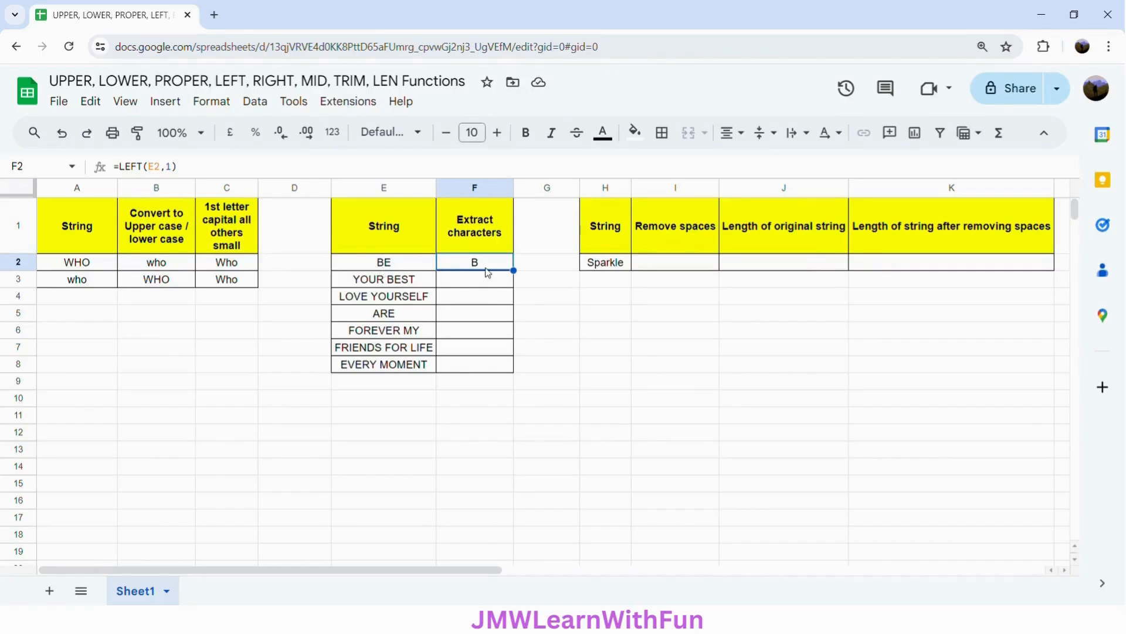
# Extract the last character of the string in E3 into F3 with =RIGHT(E3), and check the formula
pyautogui.click(378, 286)
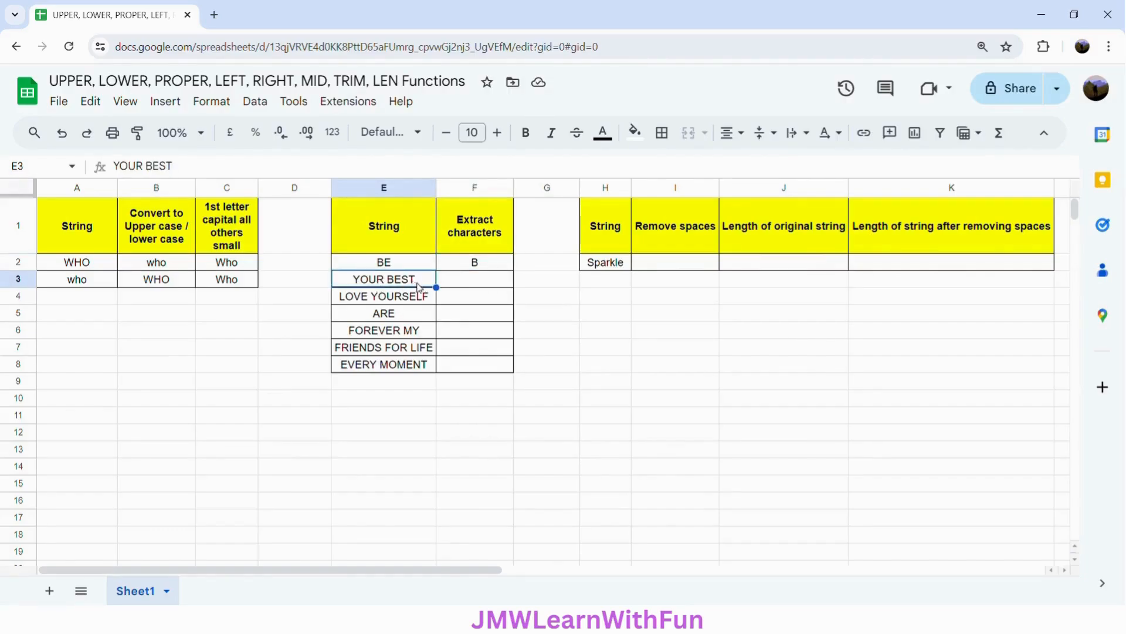
pyautogui.click(472, 288)
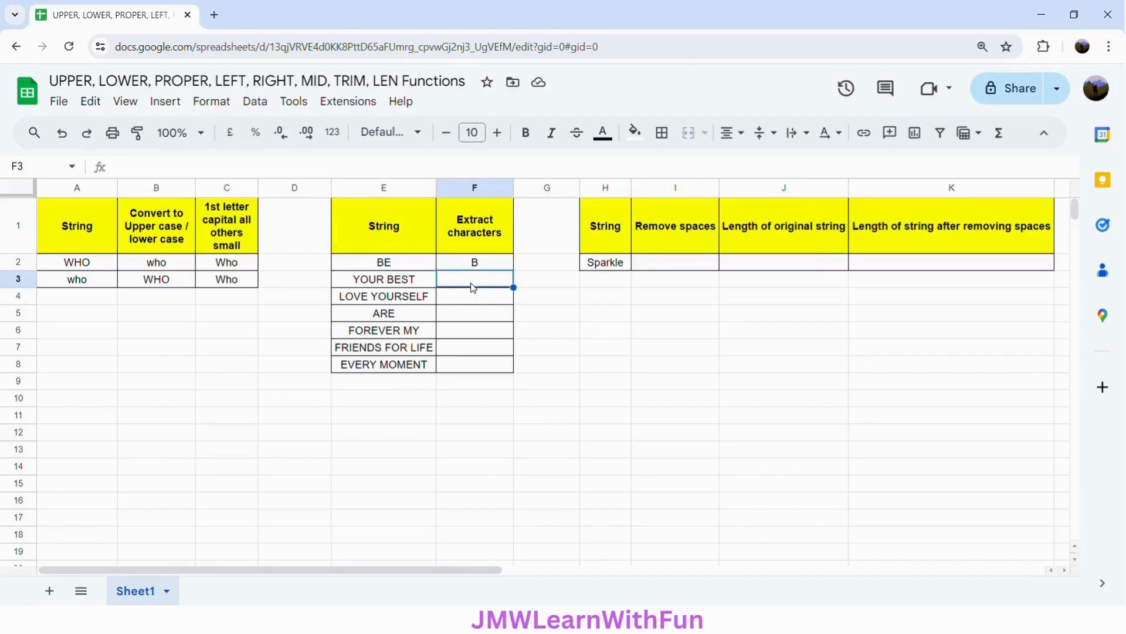
pyautogui.write('=RIGHT')
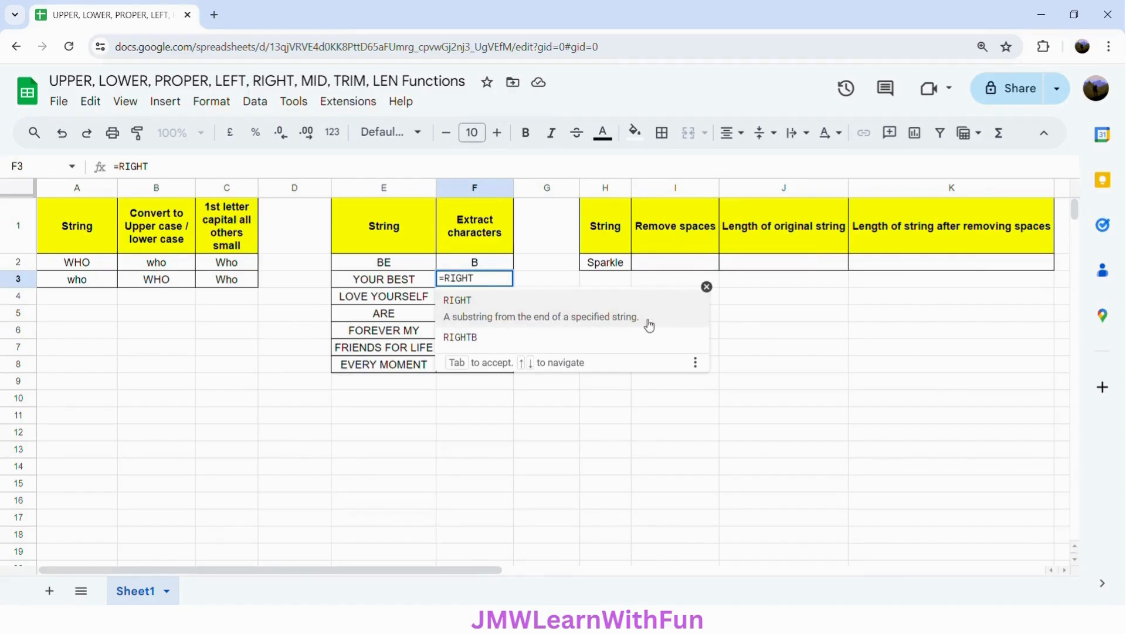
pyautogui.click(605, 322)
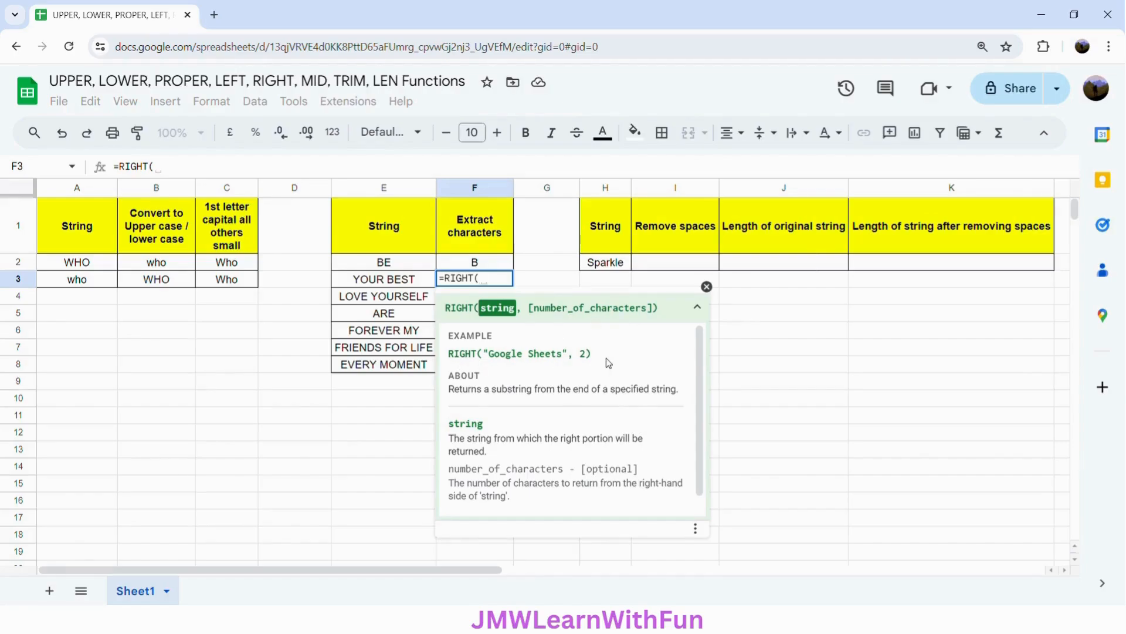
pyautogui.click(397, 280)
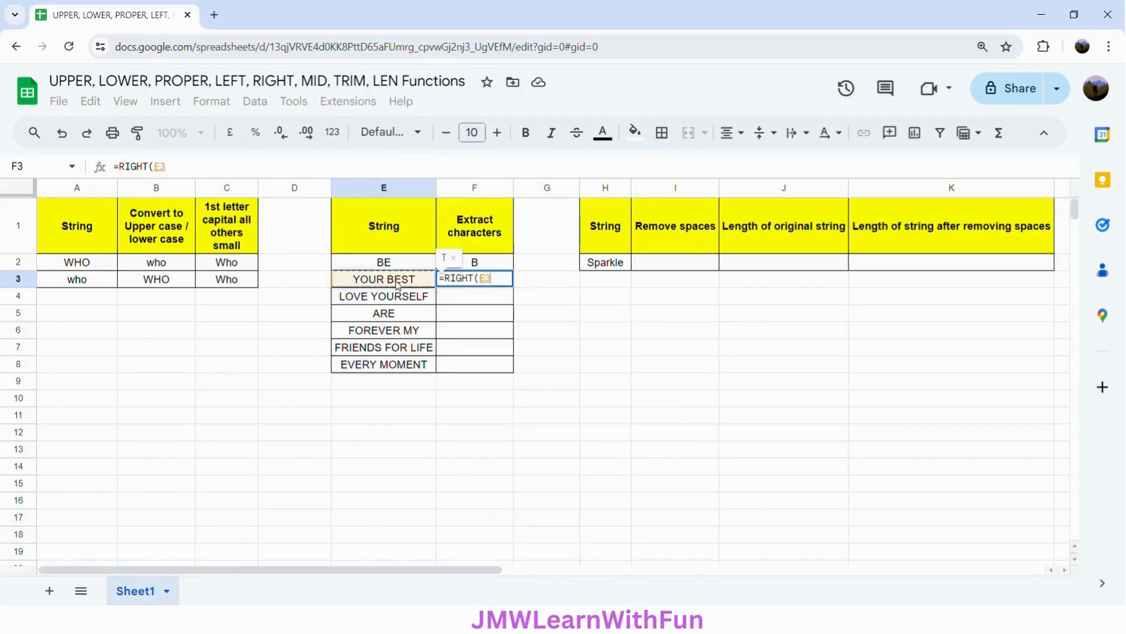
pyautogui.write(')')
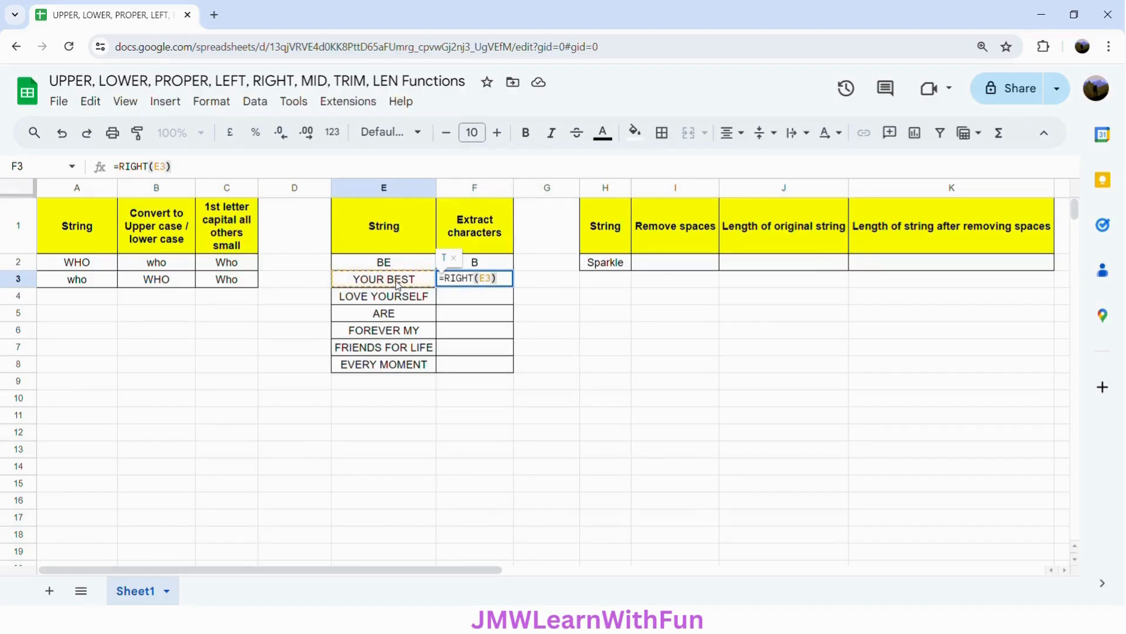
pyautogui.press('Return')
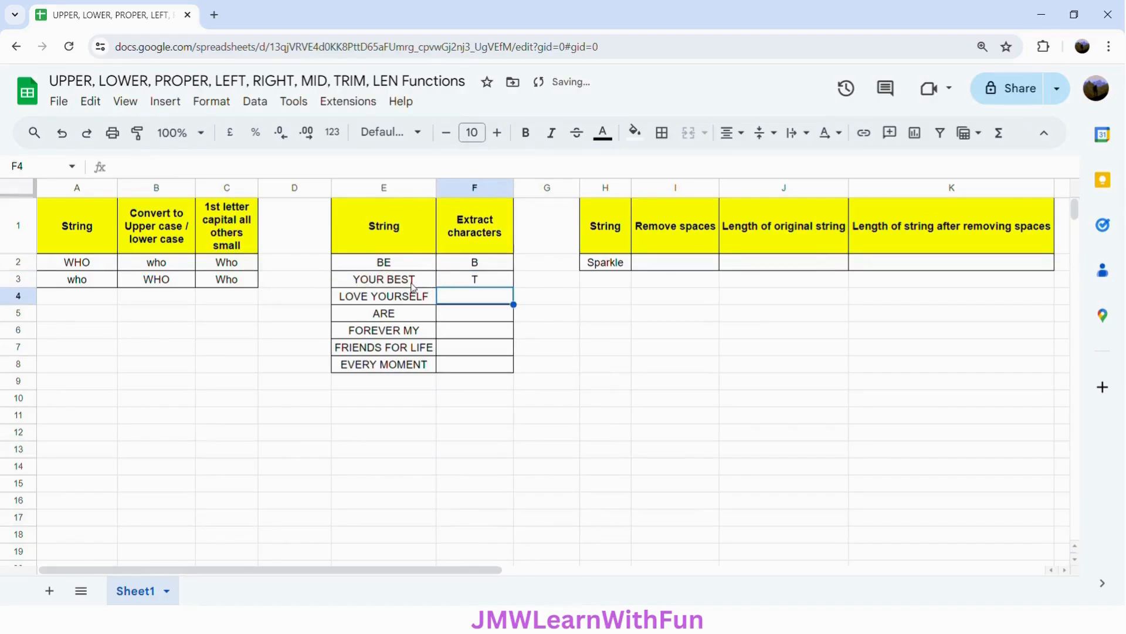
pyautogui.click(482, 284)
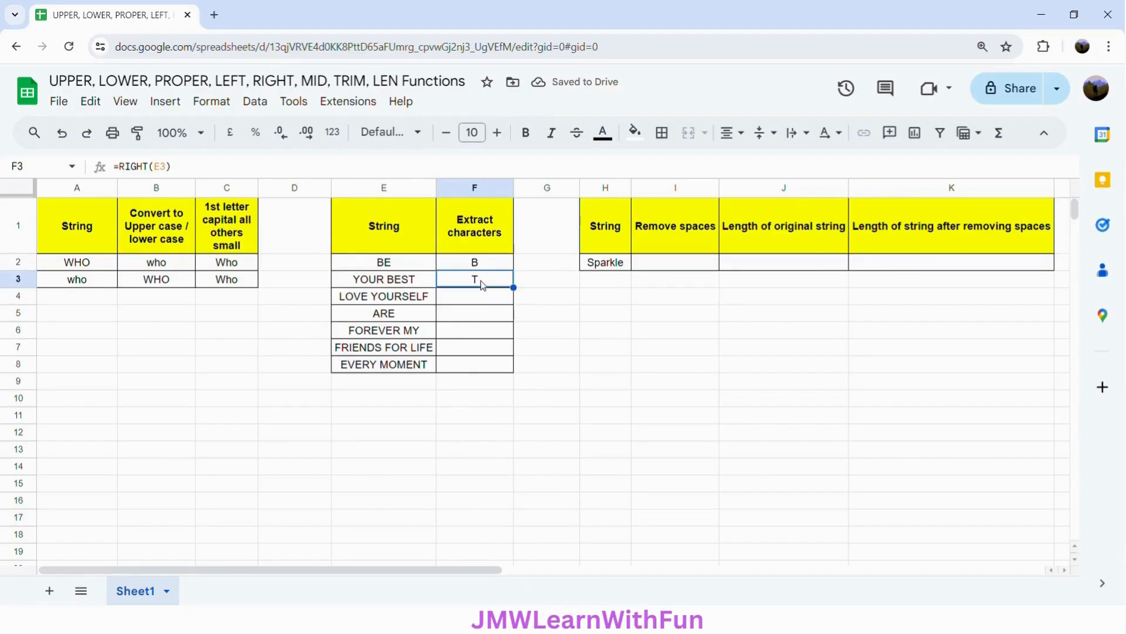
# Extract one character from position 10 of the string in E4 into F4 with =MID(E4,10,1)
pyautogui.click(467, 302)
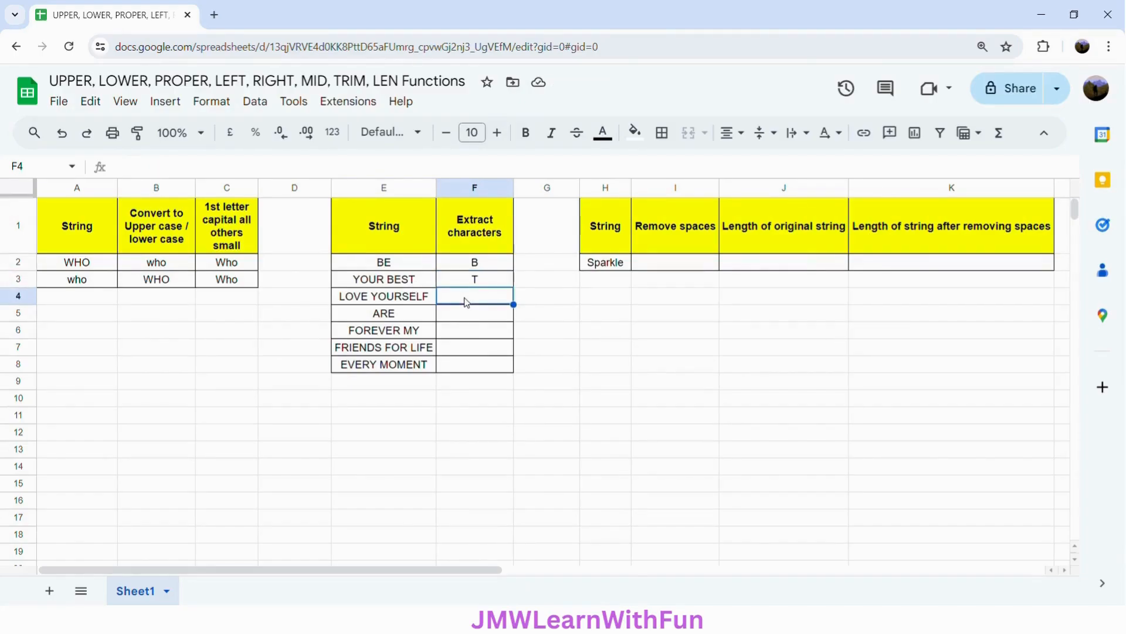
pyautogui.write('=')
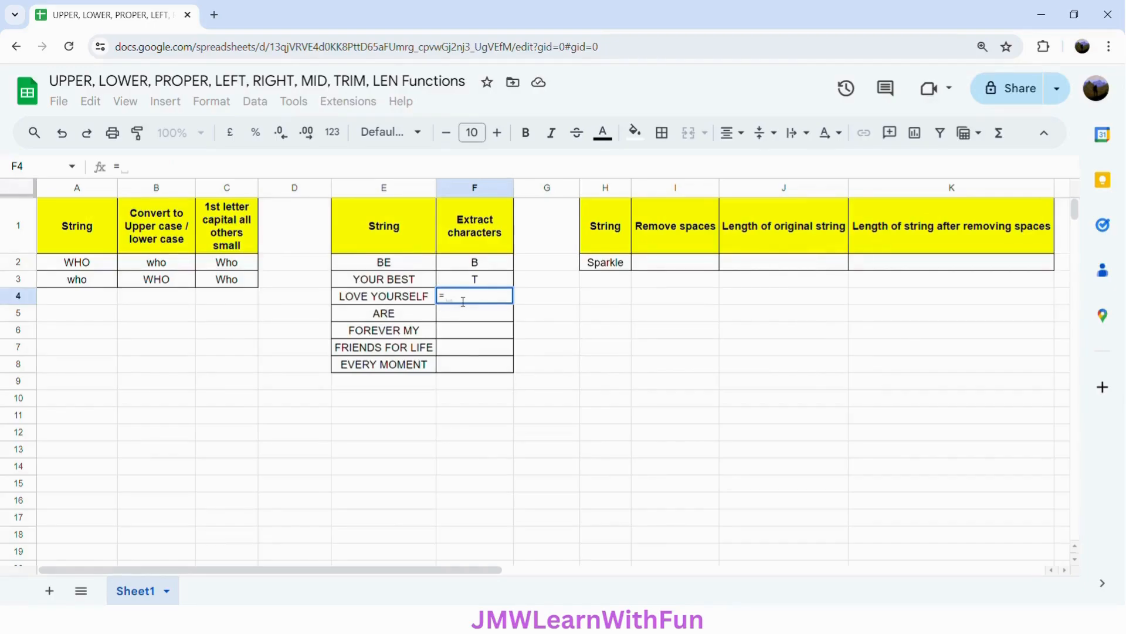
pyautogui.write('MID')
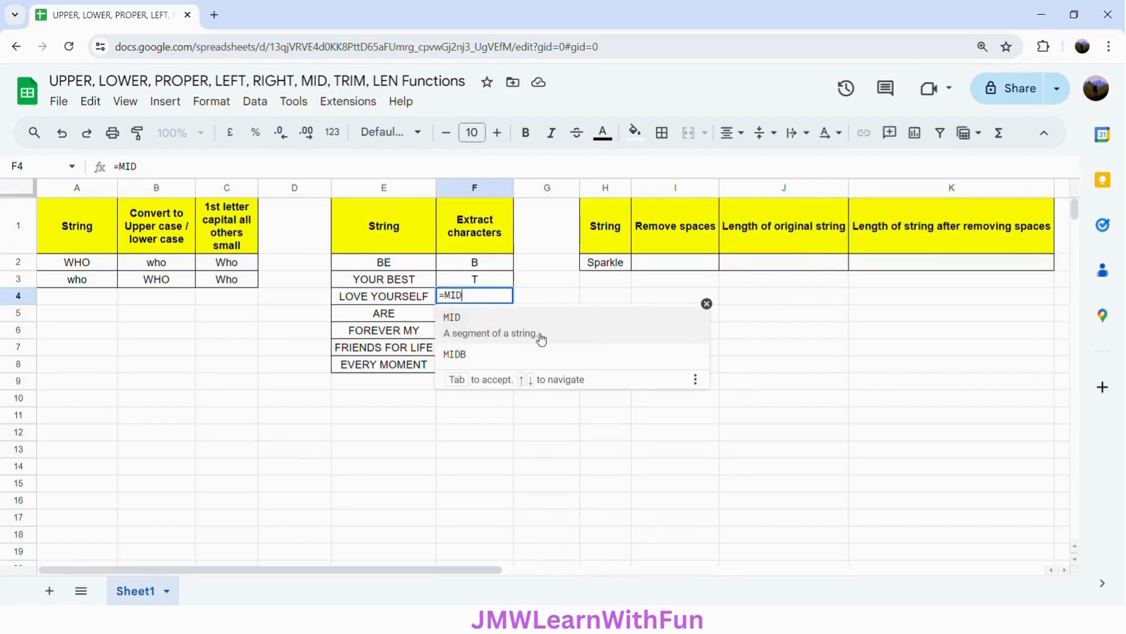
pyautogui.click(485, 336)
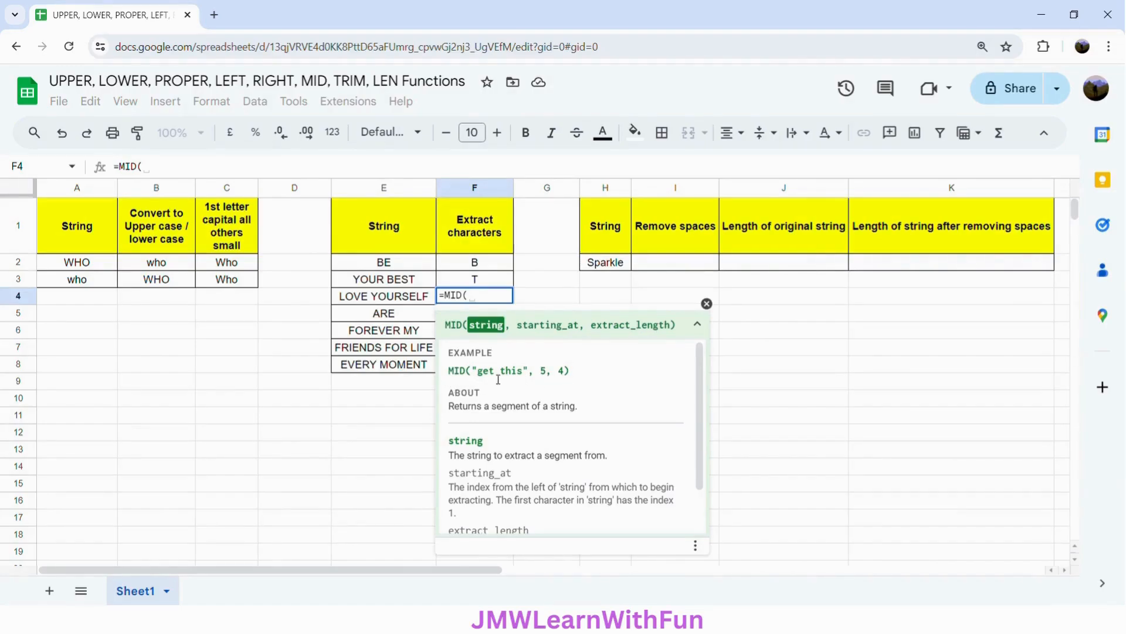
pyautogui.click(391, 300)
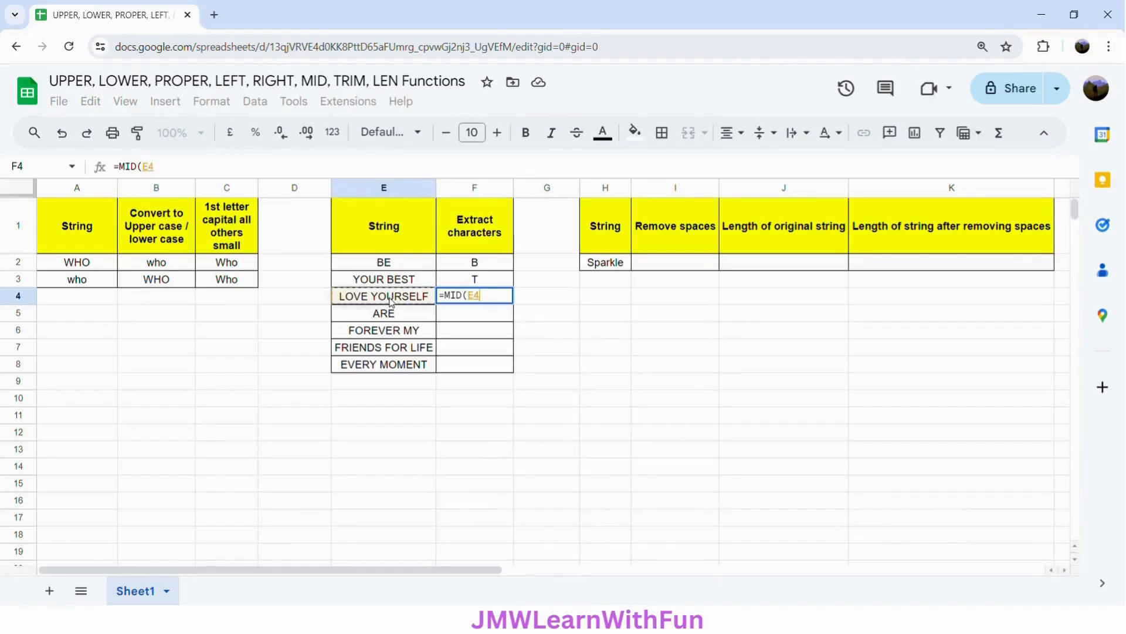
pyautogui.write(',')
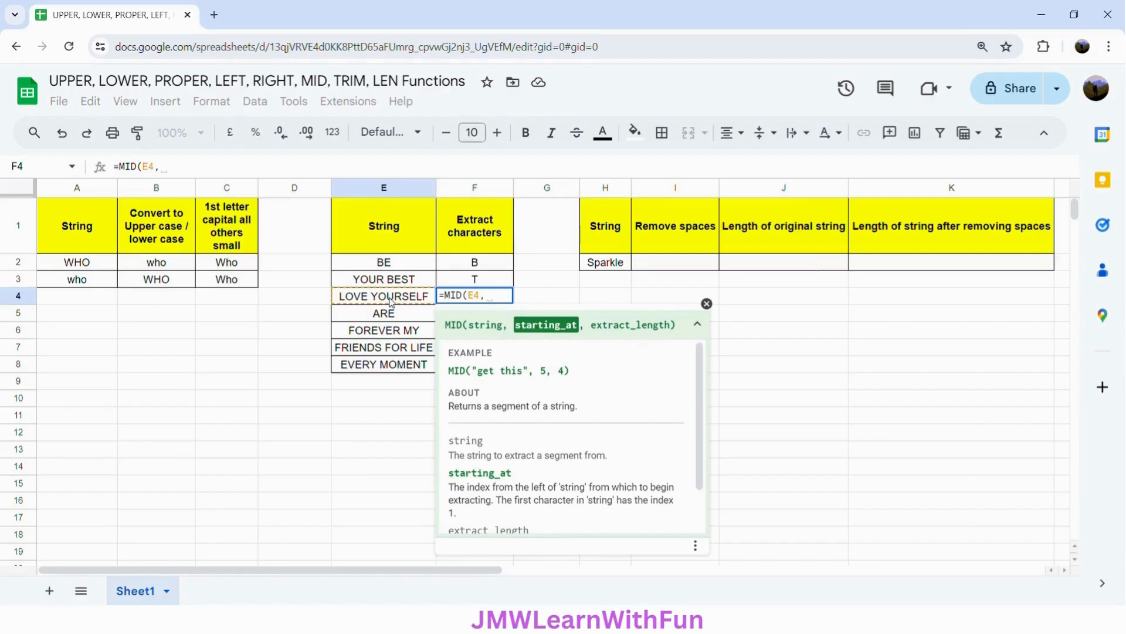
pyautogui.write('10')
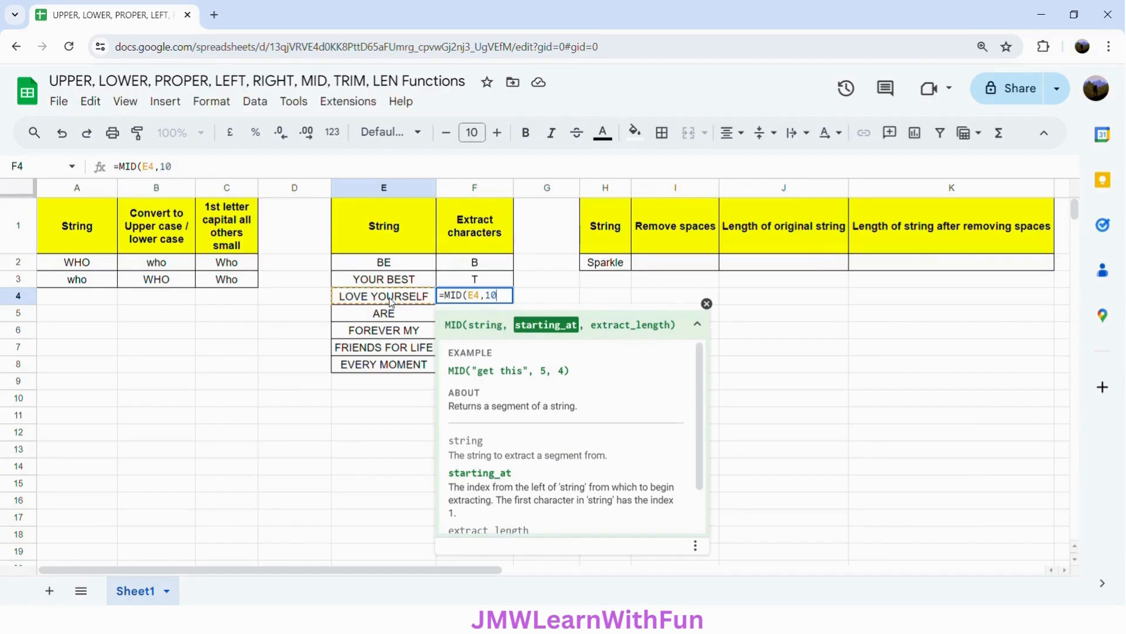
pyautogui.write(',1')
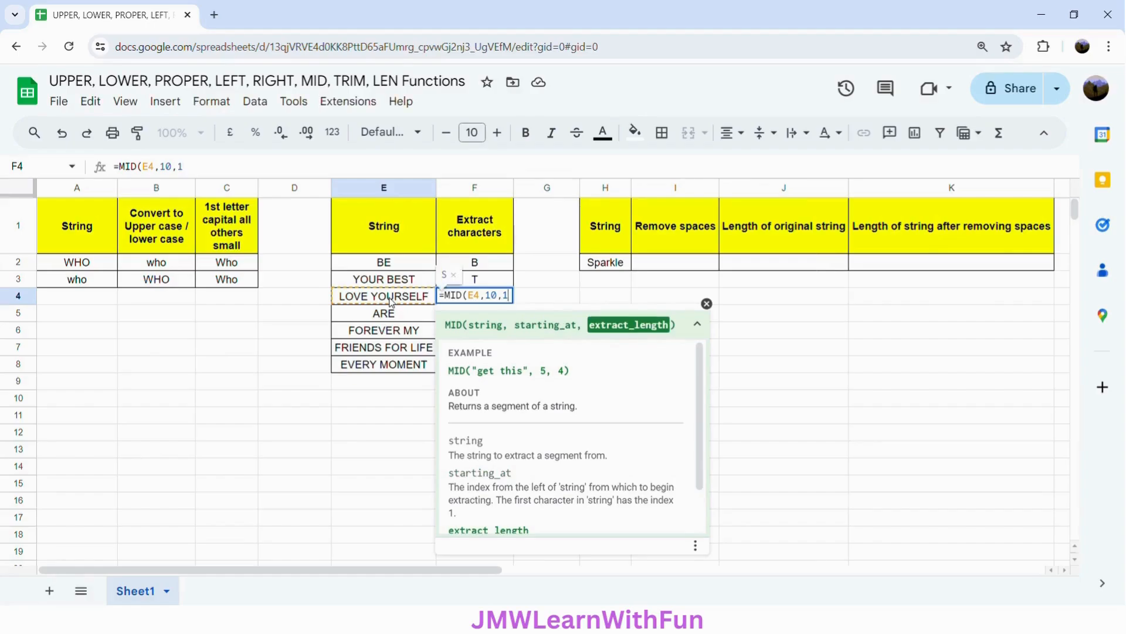
pyautogui.write(')')
pyautogui.press('Return')
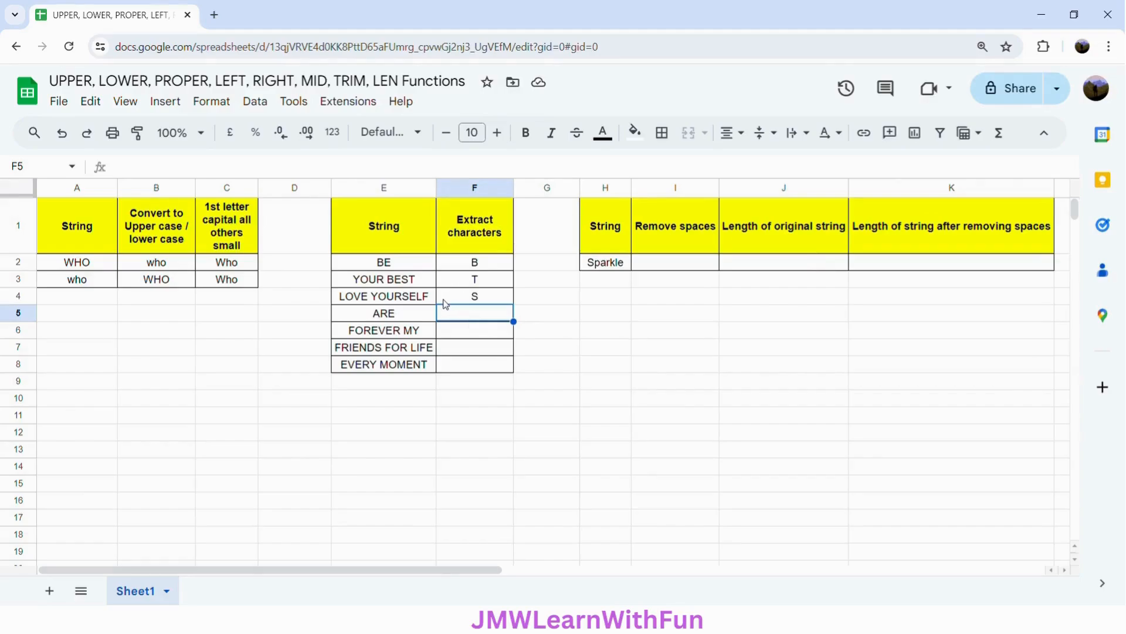
# Extract the first two characters of the string in E5 into F5 with =LEFT(E5,2)
pyautogui.write('=')
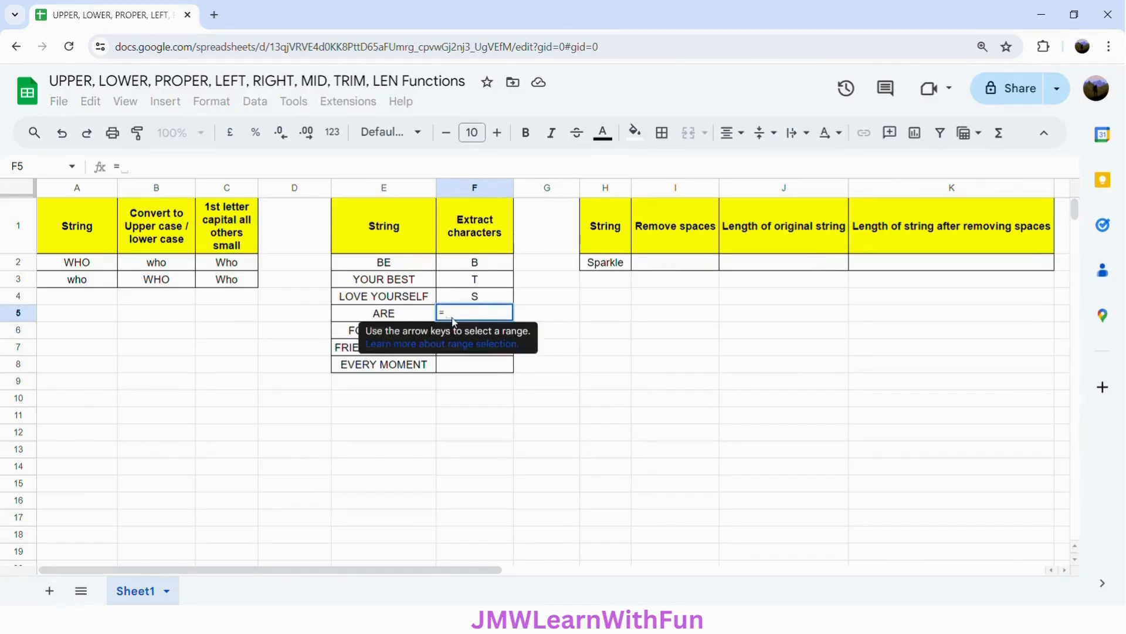
pyautogui.write('RI')
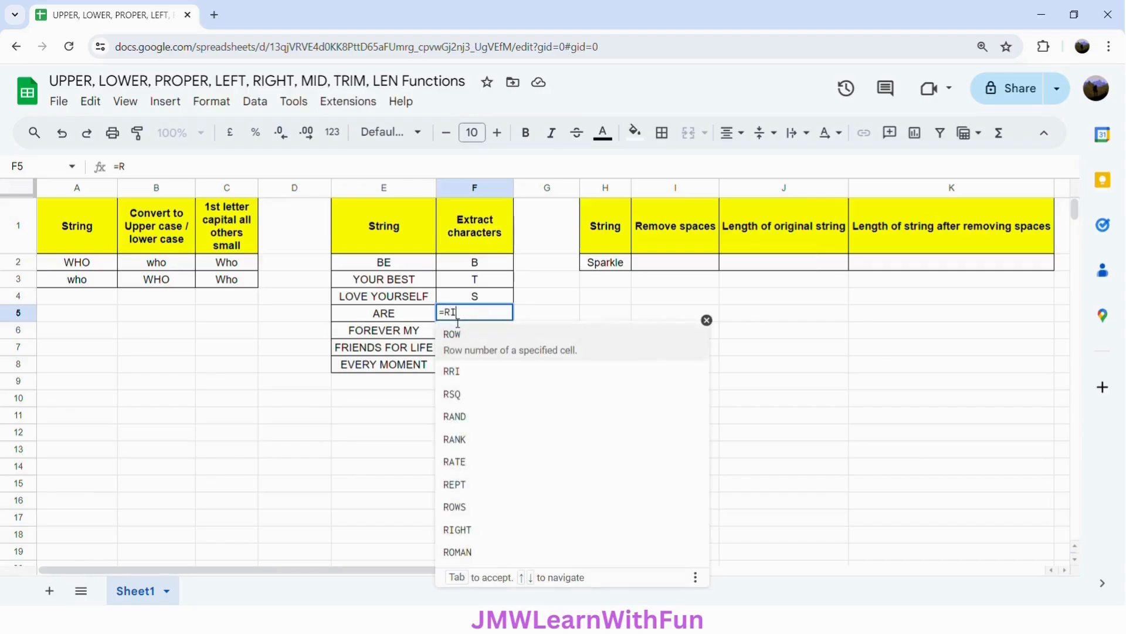
pyautogui.press('BackSpace')
pyautogui.press('BackSpace')
pyautogui.write('LEF')
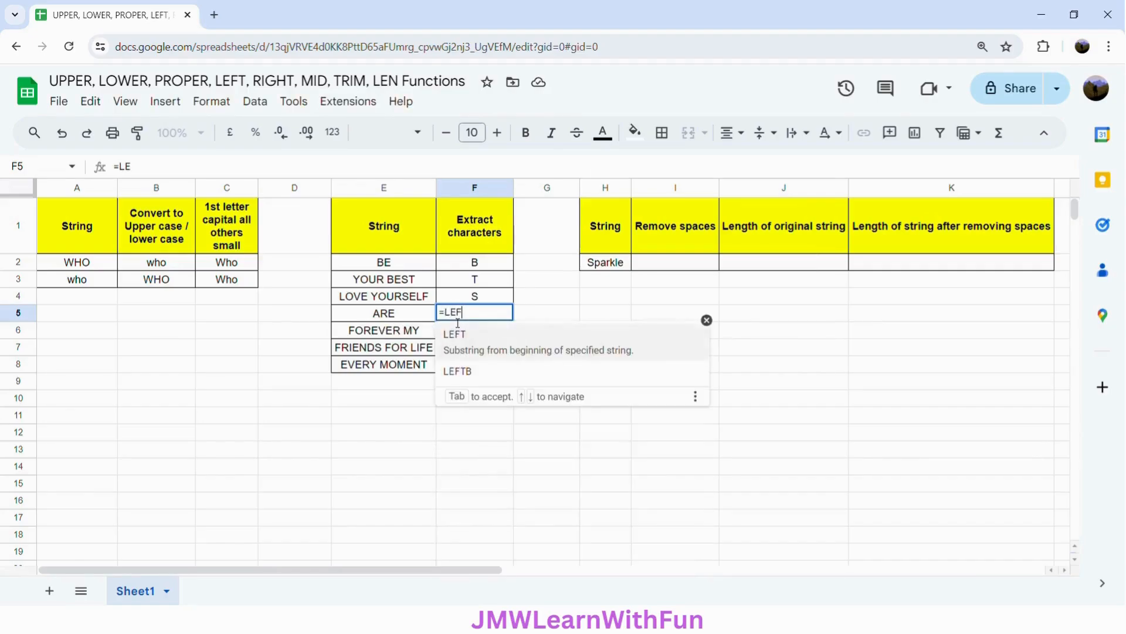
pyautogui.write('T(')
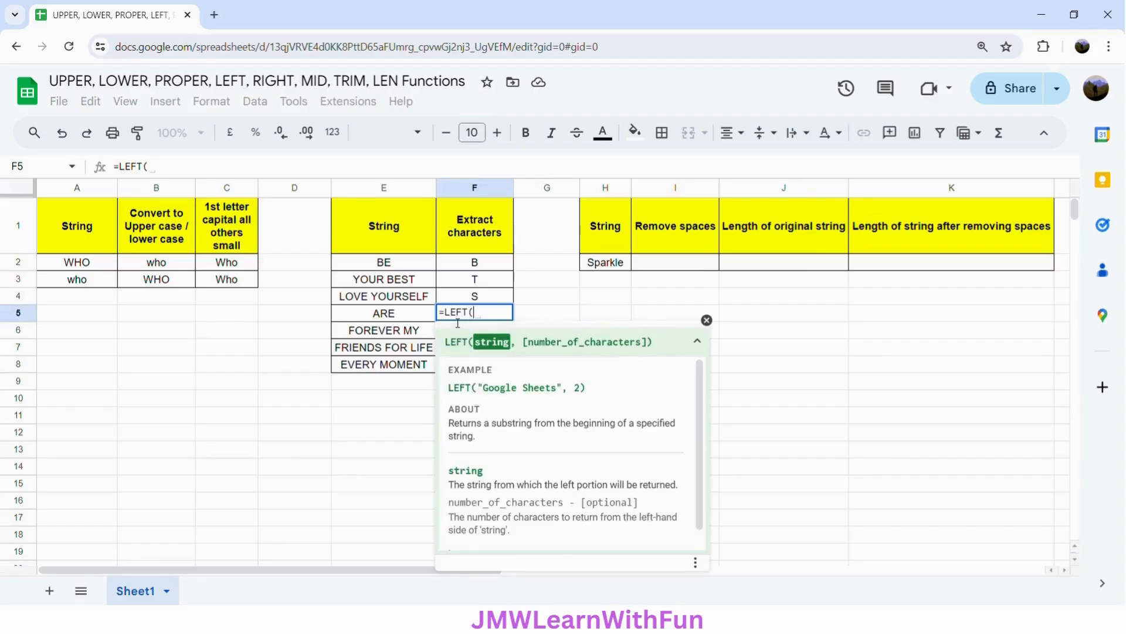
pyautogui.click(397, 321)
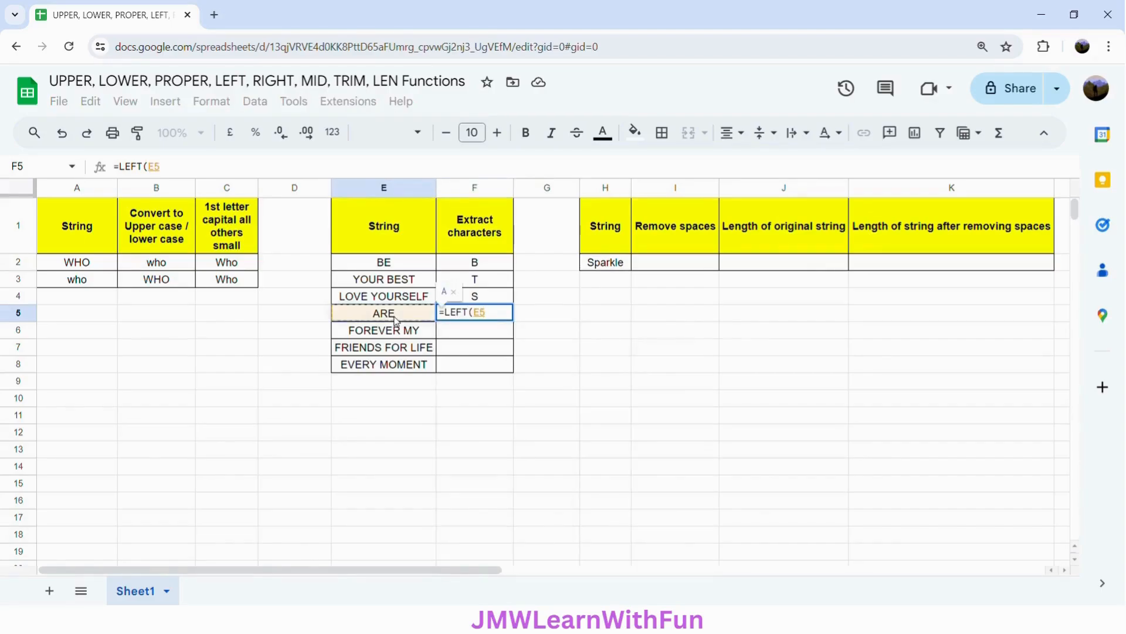
pyautogui.write(',2)')
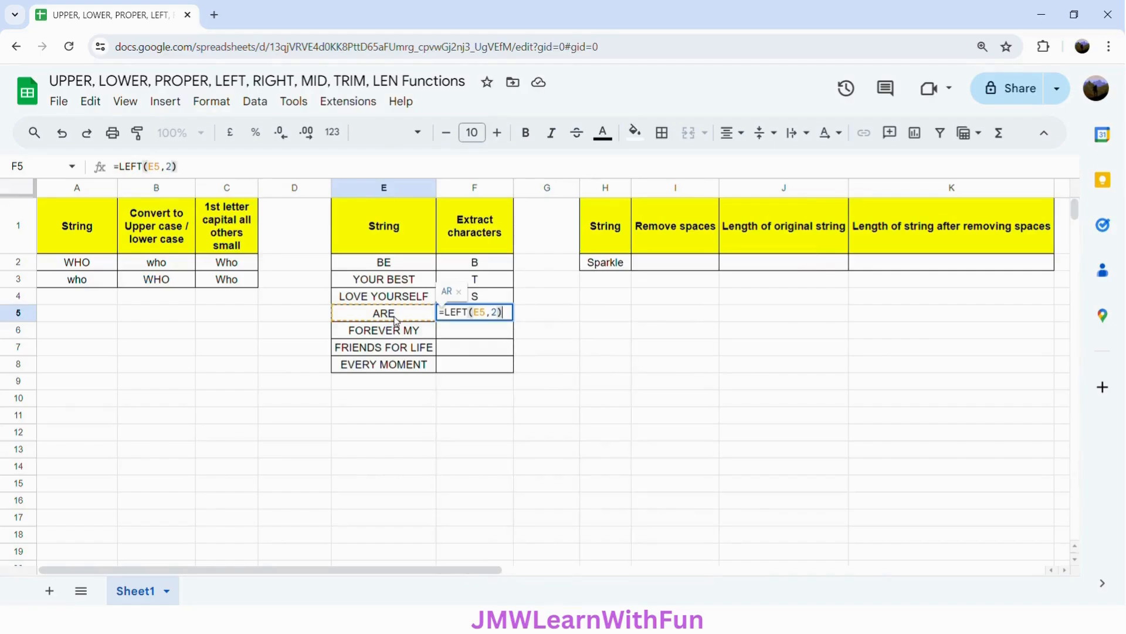
pyautogui.press('Return')
# Extract the last two characters of the string in E6 into F6 with =RIGHT(E6,2)
pyautogui.write('=')
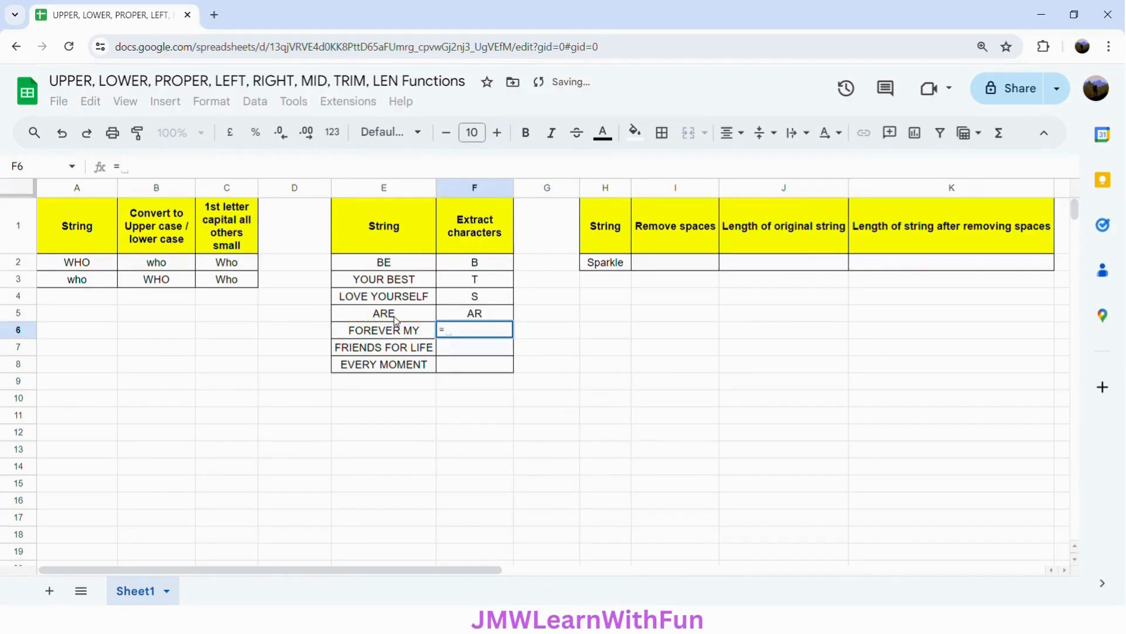
pyautogui.write('RIGHT')
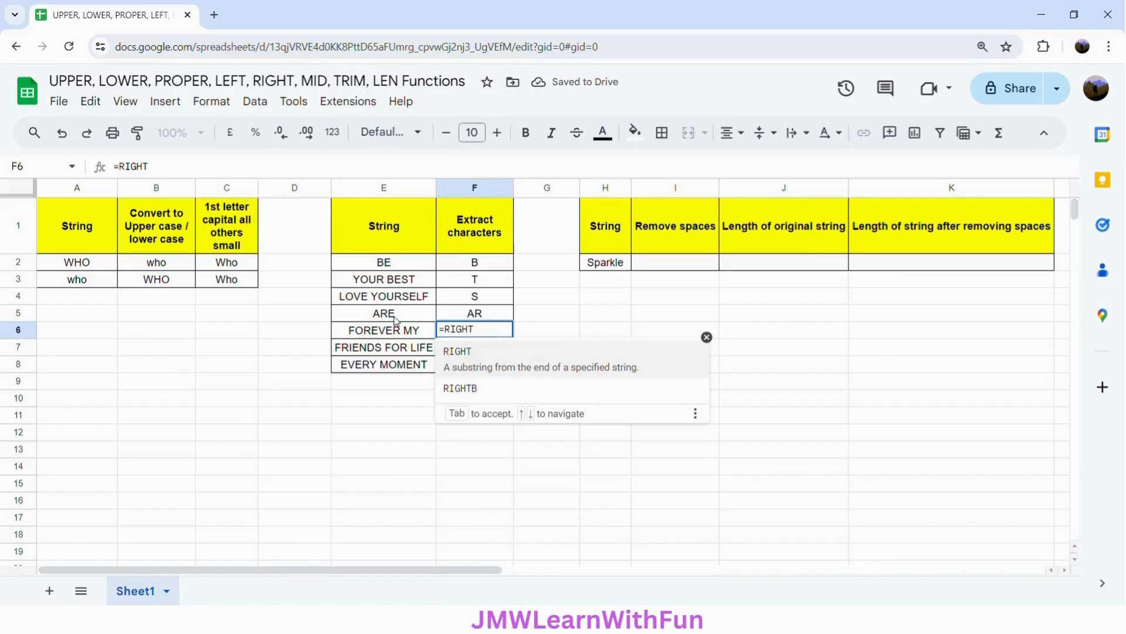
pyautogui.write('(')
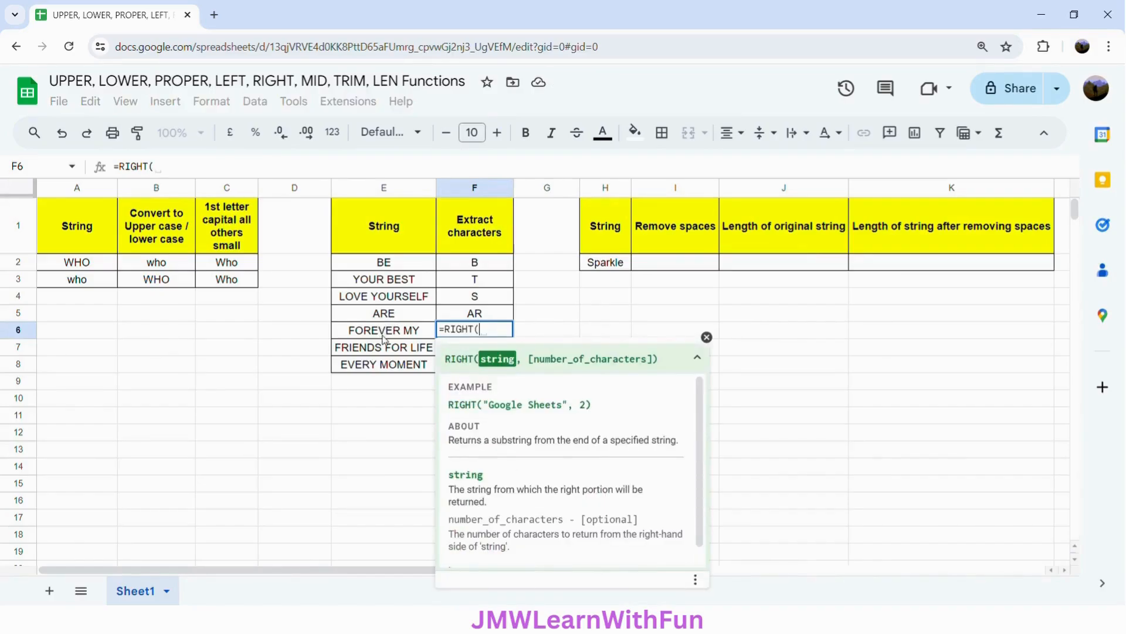
pyautogui.click(384, 330)
pyautogui.write(',')
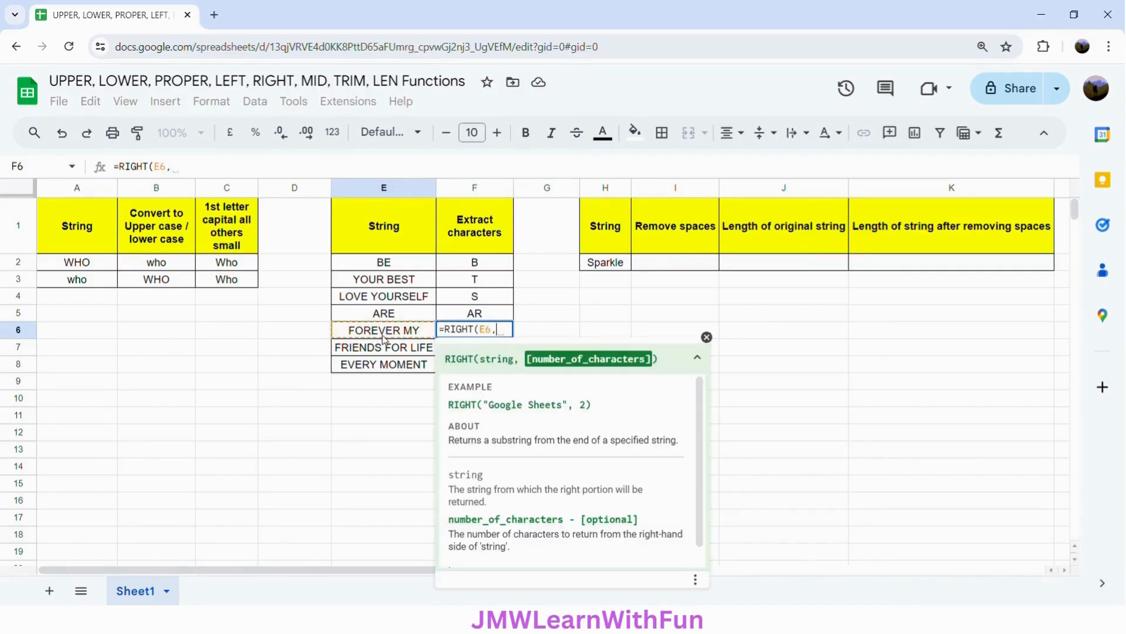
pyautogui.write('2)')
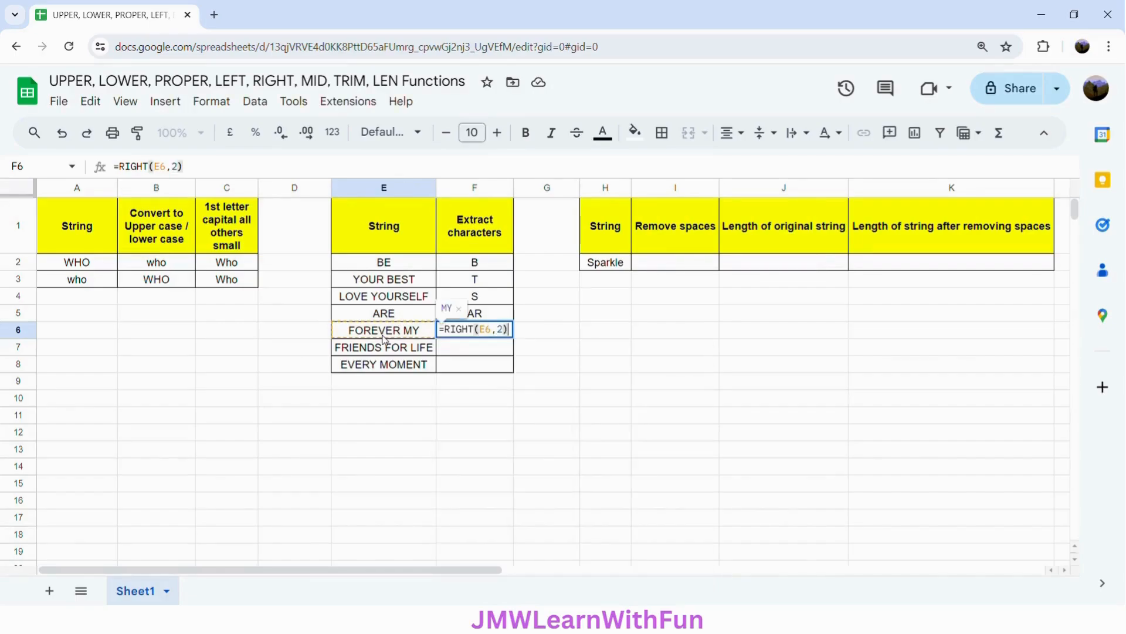
pyautogui.press('Return')
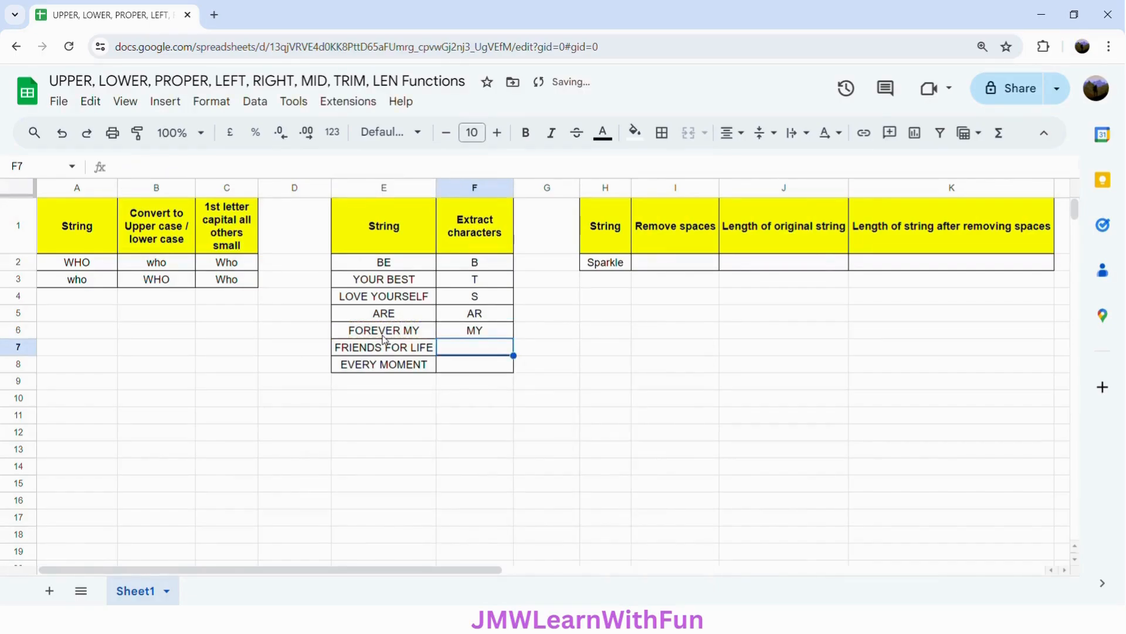
# Extract three characters starting at position 9 of the string in E7 into F7 with =MID(E7,9,3)
pyautogui.write('=MID')
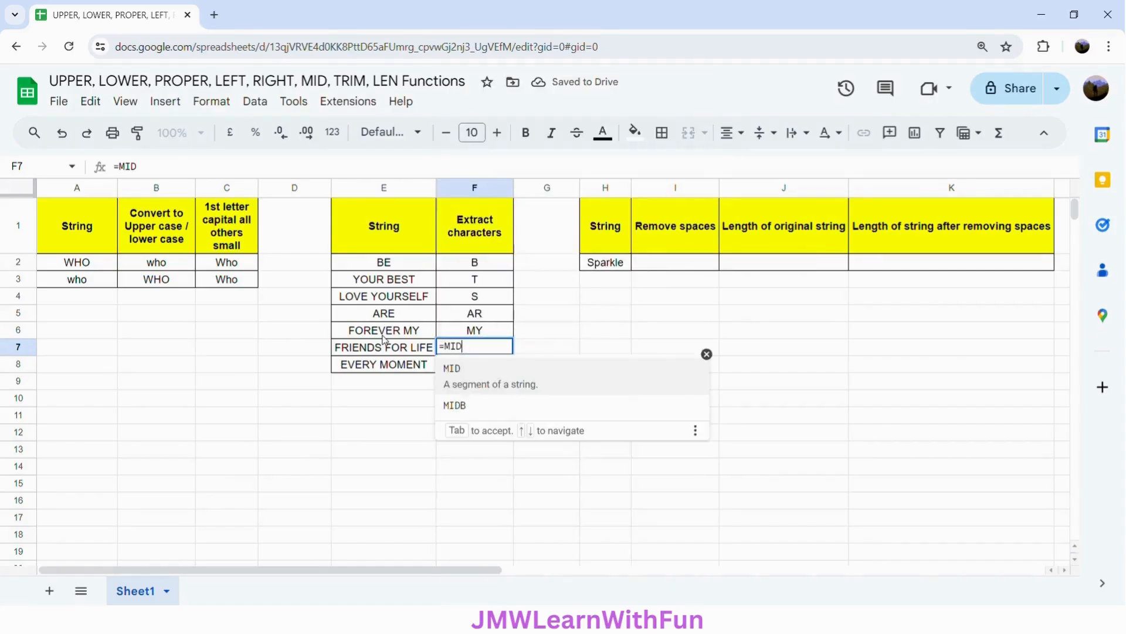
pyautogui.write('(')
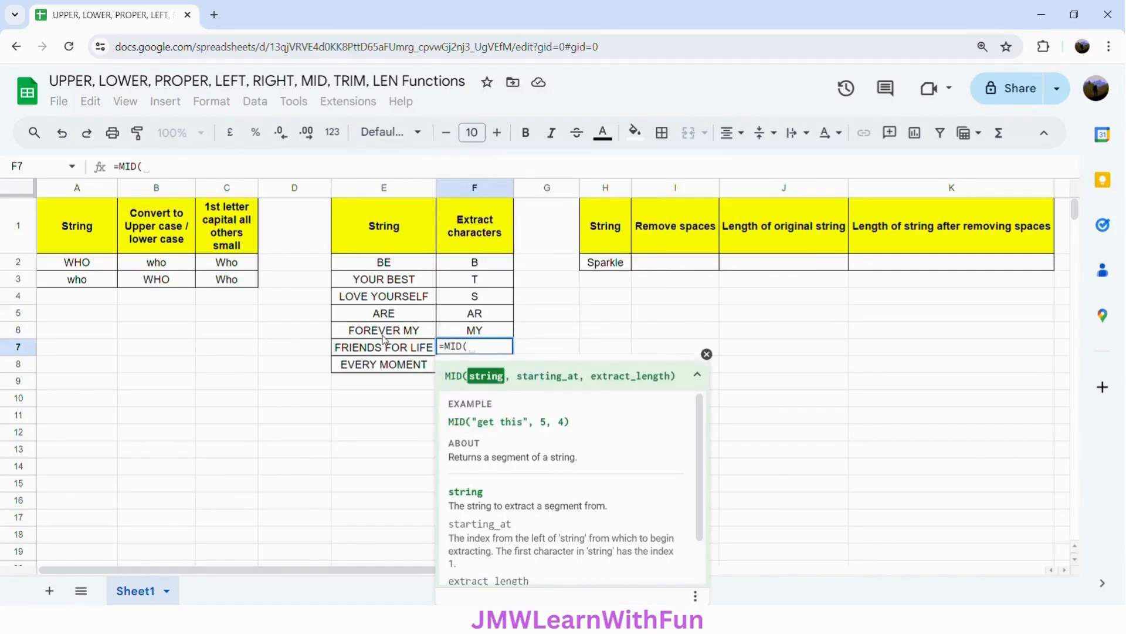
pyautogui.click(386, 347)
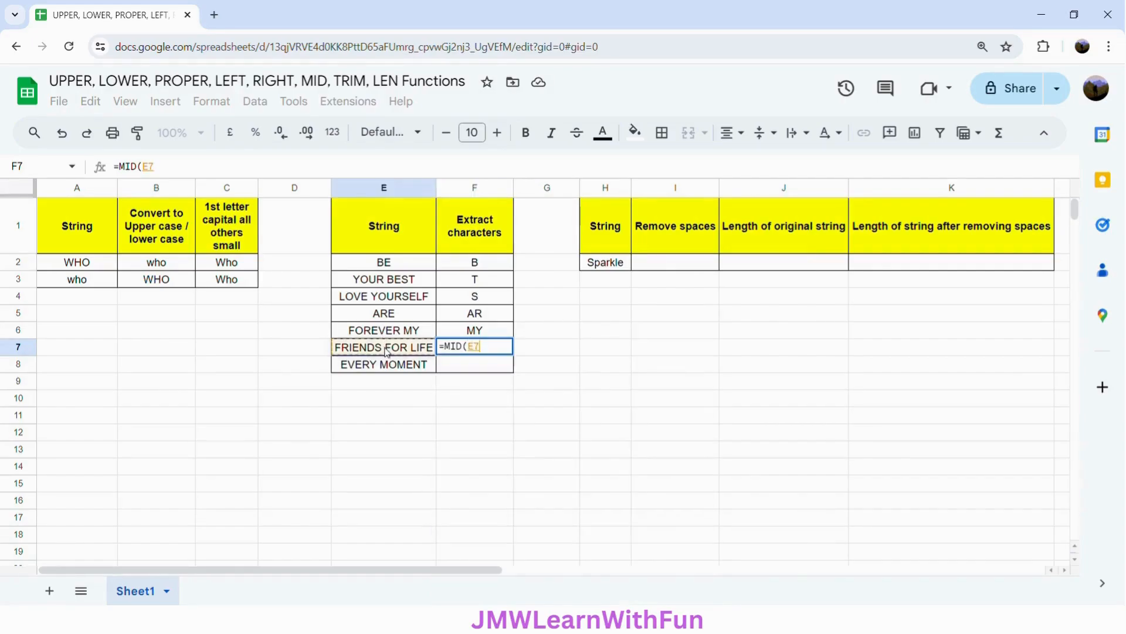
pyautogui.write(',')
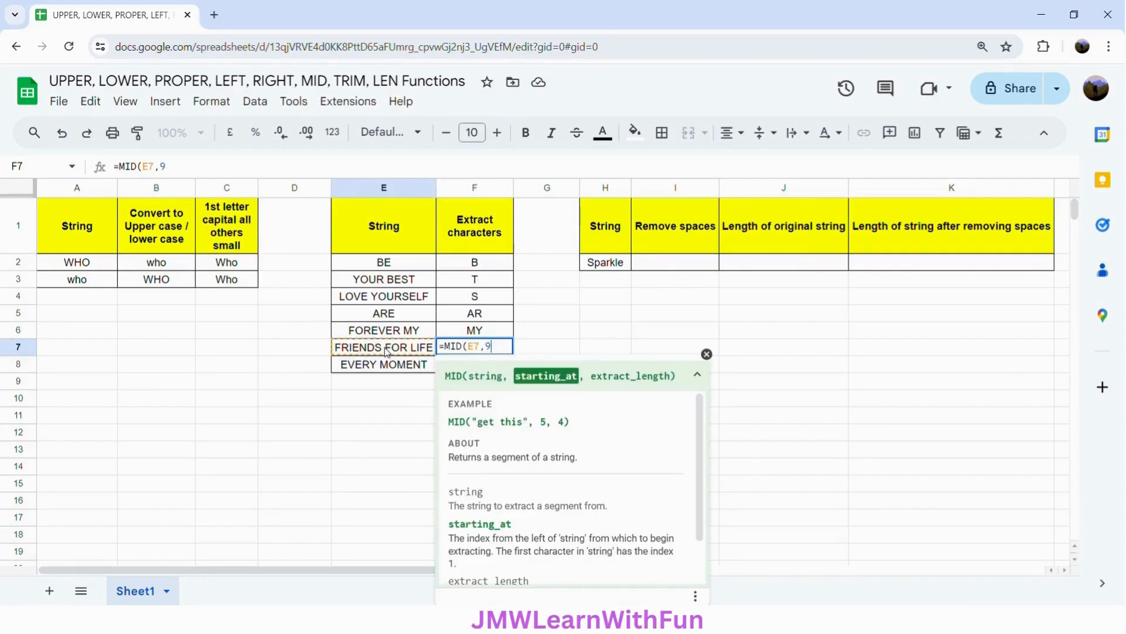
pyautogui.write('9,3)')
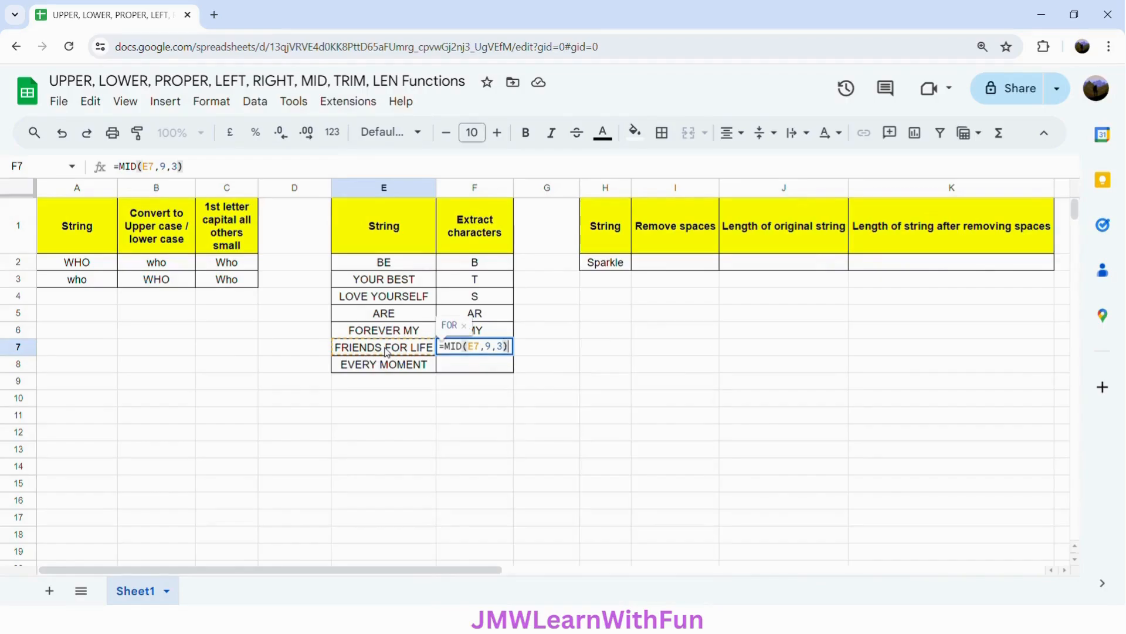
pyautogui.press('Return')
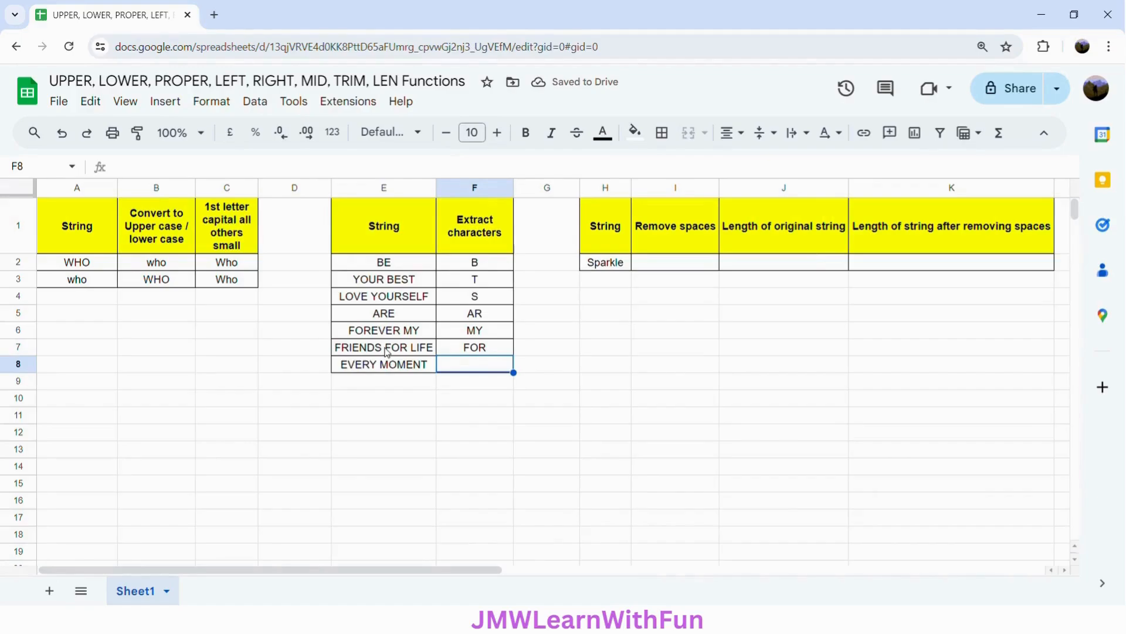
# Extract the first four characters of the string in E8 into F8 with =LEFT(E8,4)
pyautogui.write('=RI')
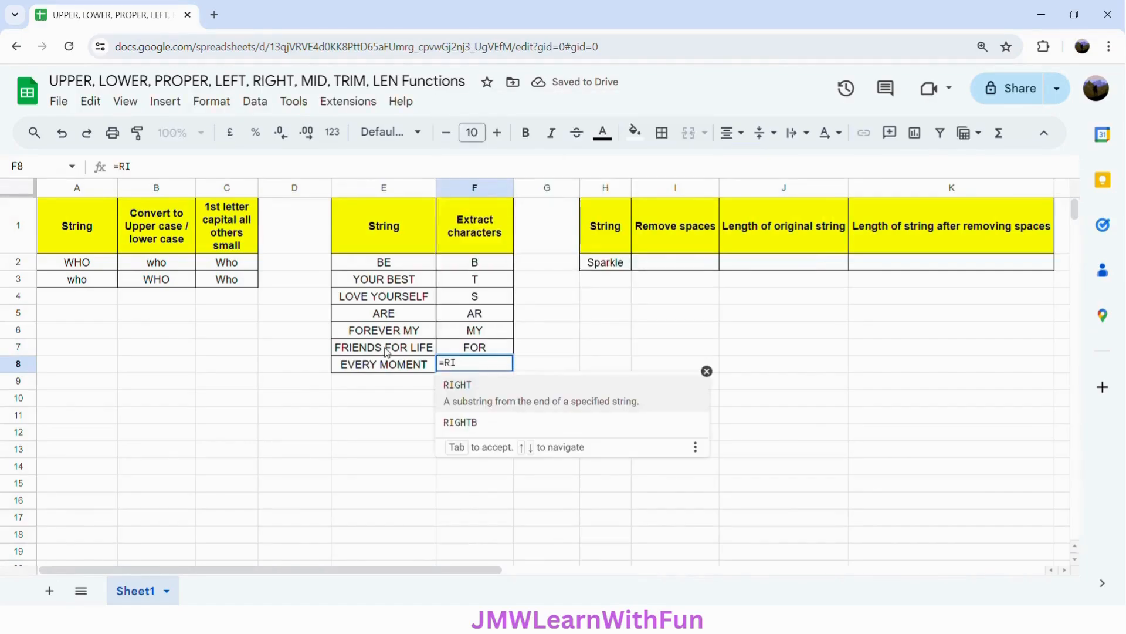
pyautogui.press('BackSpace')
pyautogui.press('BackSpace')
pyautogui.write('LEFT')
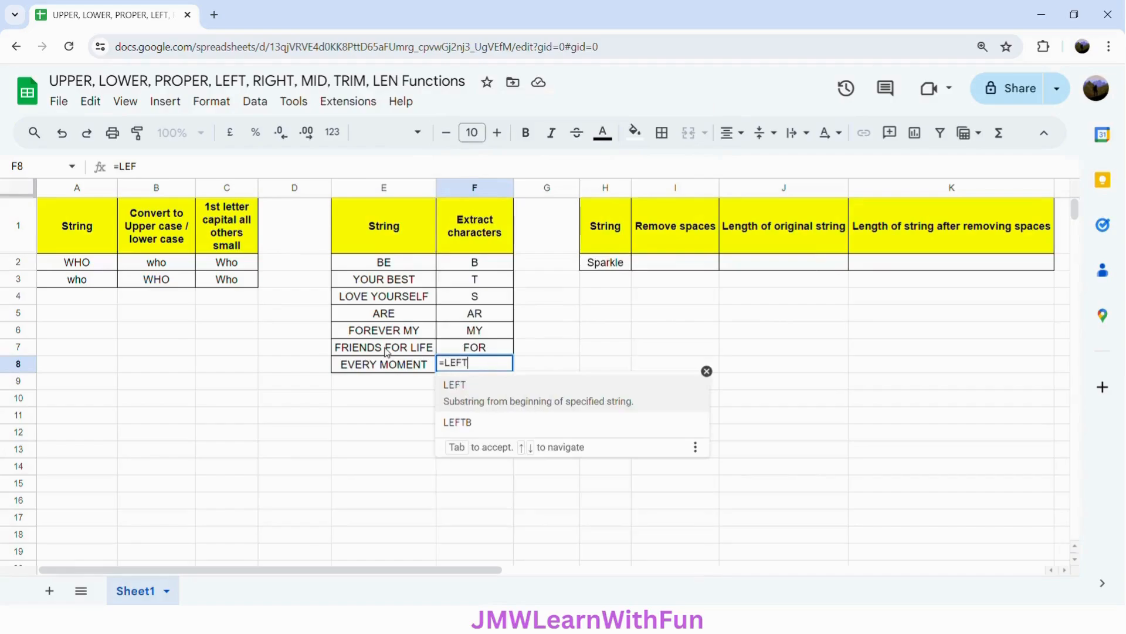
pyautogui.write('(')
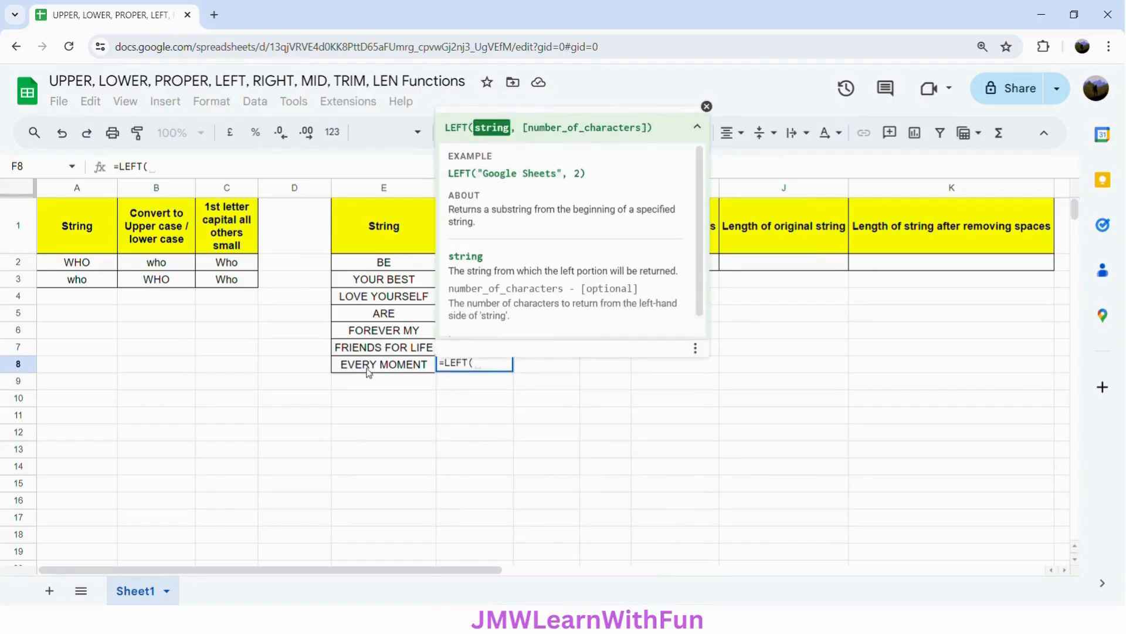
pyautogui.click(370, 370)
pyautogui.write(',4')
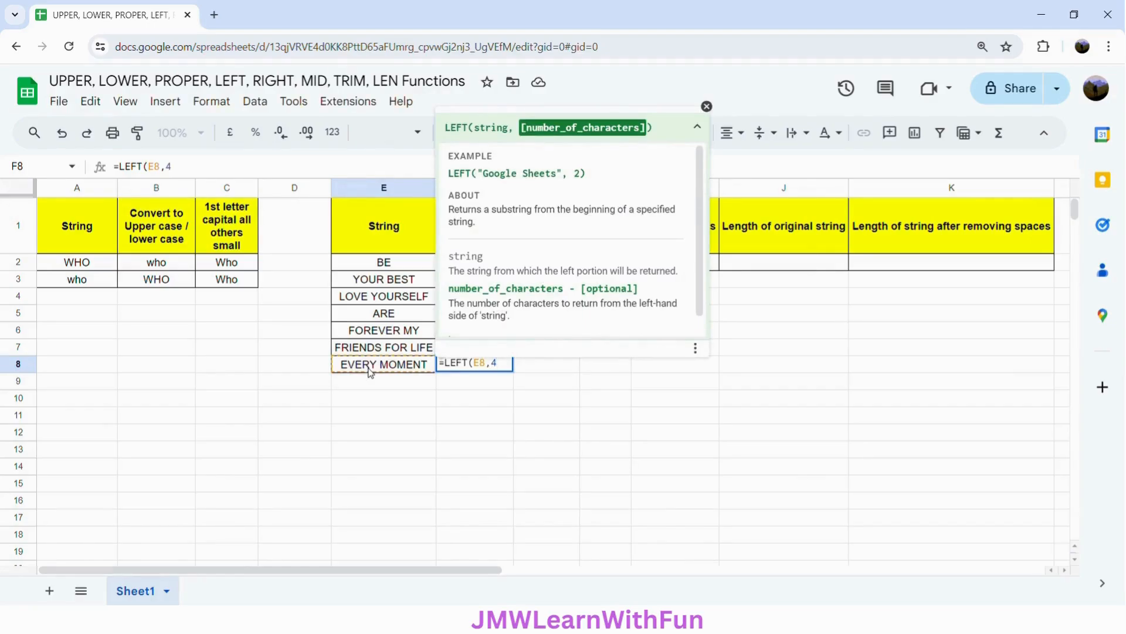
pyautogui.press('BackSpace')
pyautogui.press('BackSpace')
pyautogui.press('BackSpace')
pyautogui.press('BackSpace')
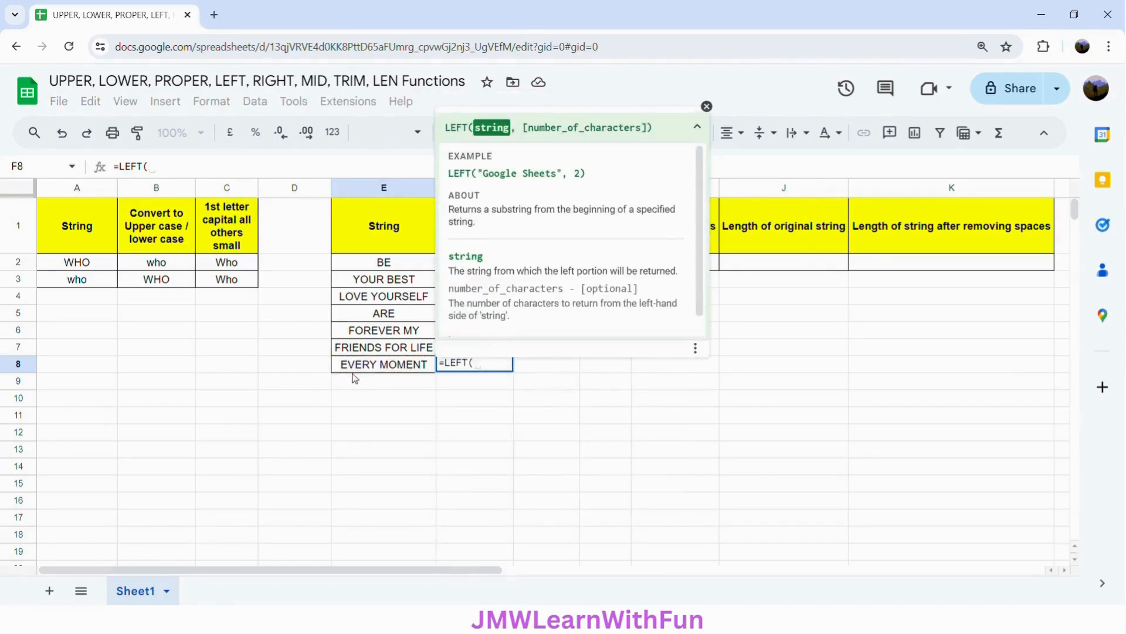
pyautogui.click(364, 371)
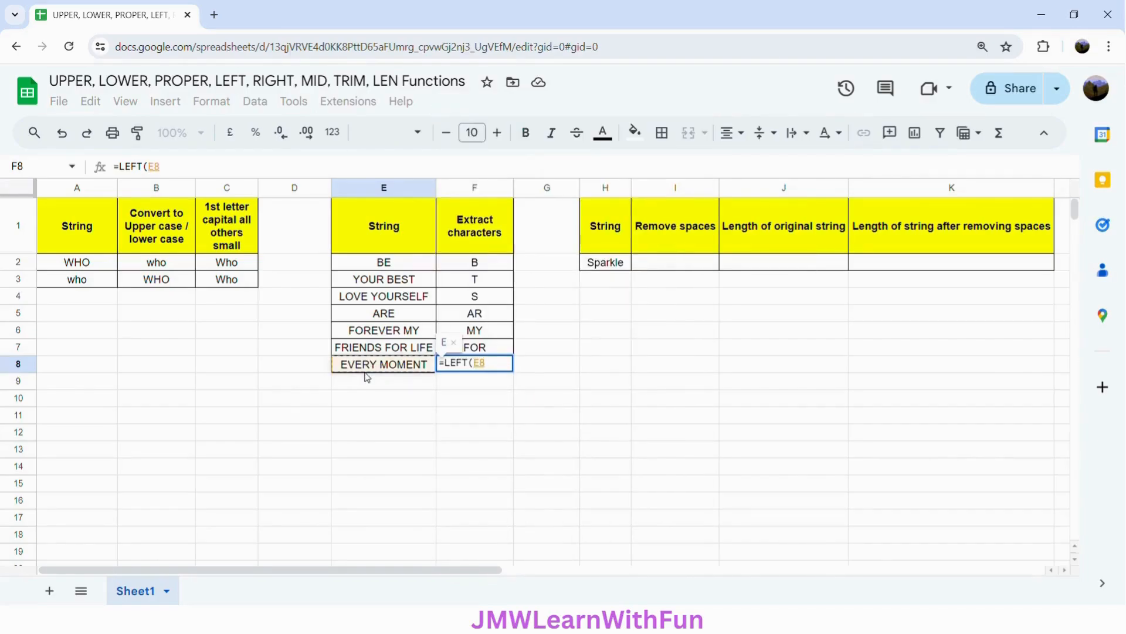
pyautogui.write(',4)')
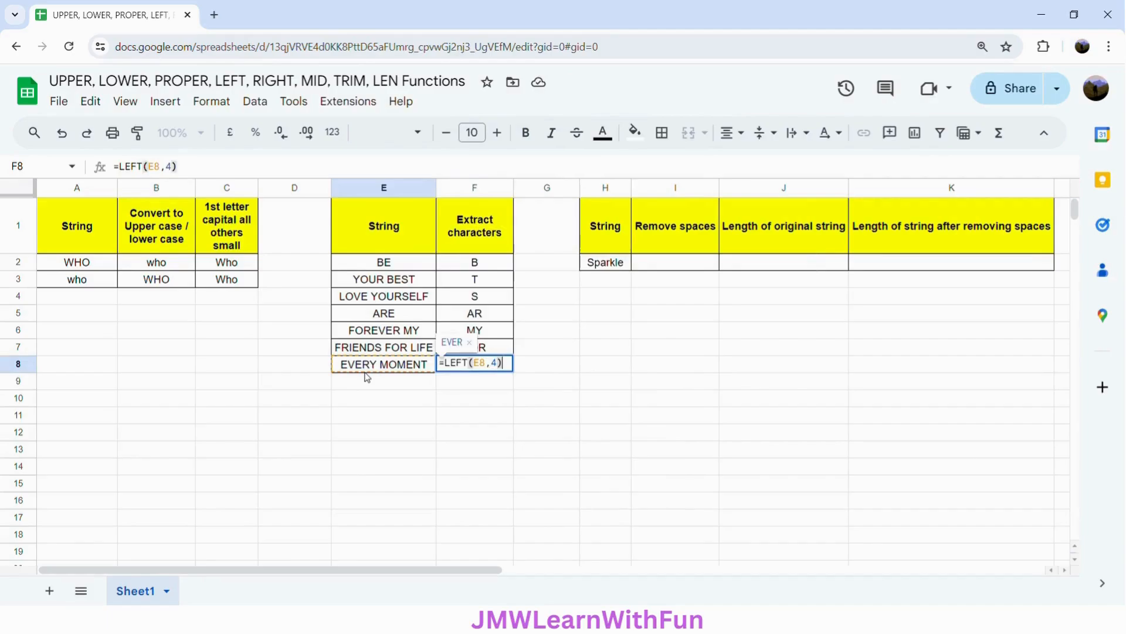
pyautogui.press('Return')
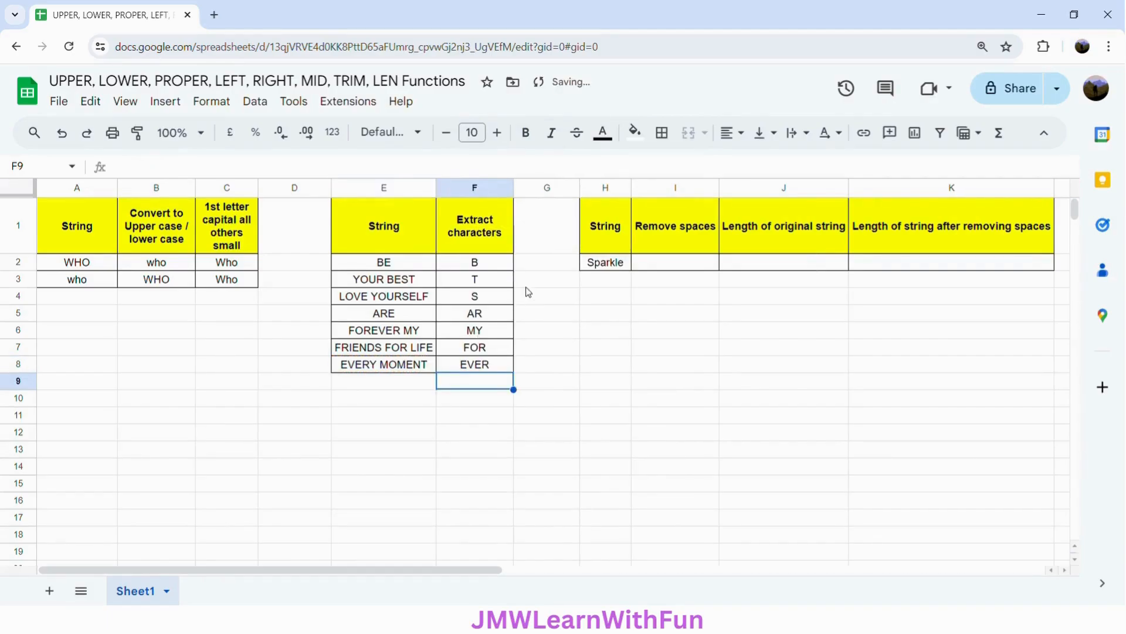
# Examine the string in H2 for extra spaces by stepping through its characters
pyautogui.click(393, 270)
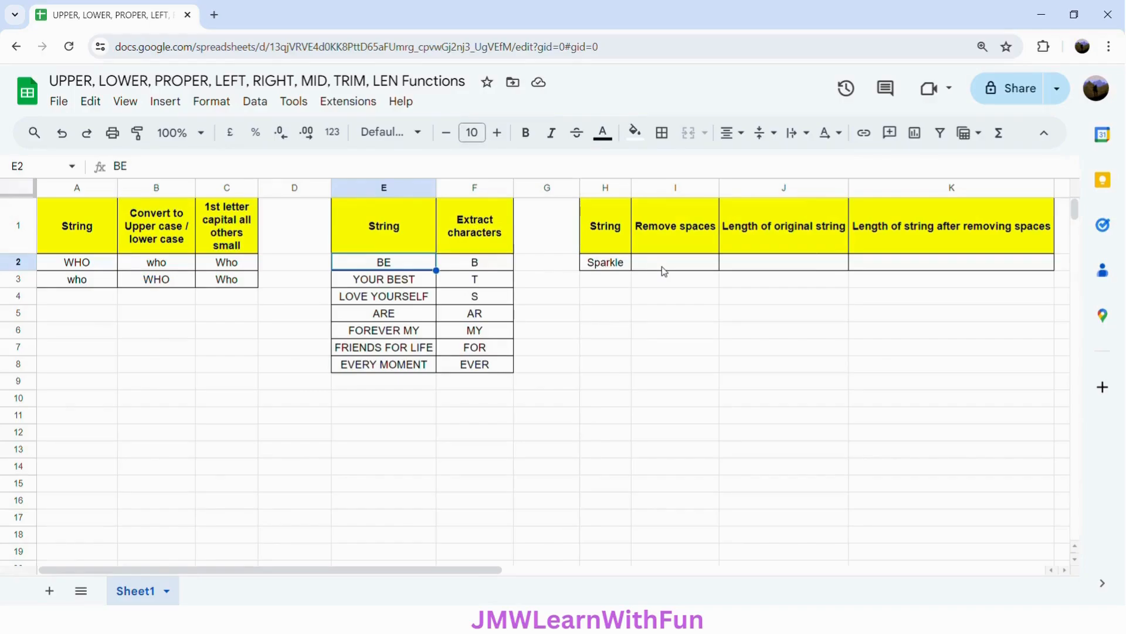
pyautogui.click(615, 268)
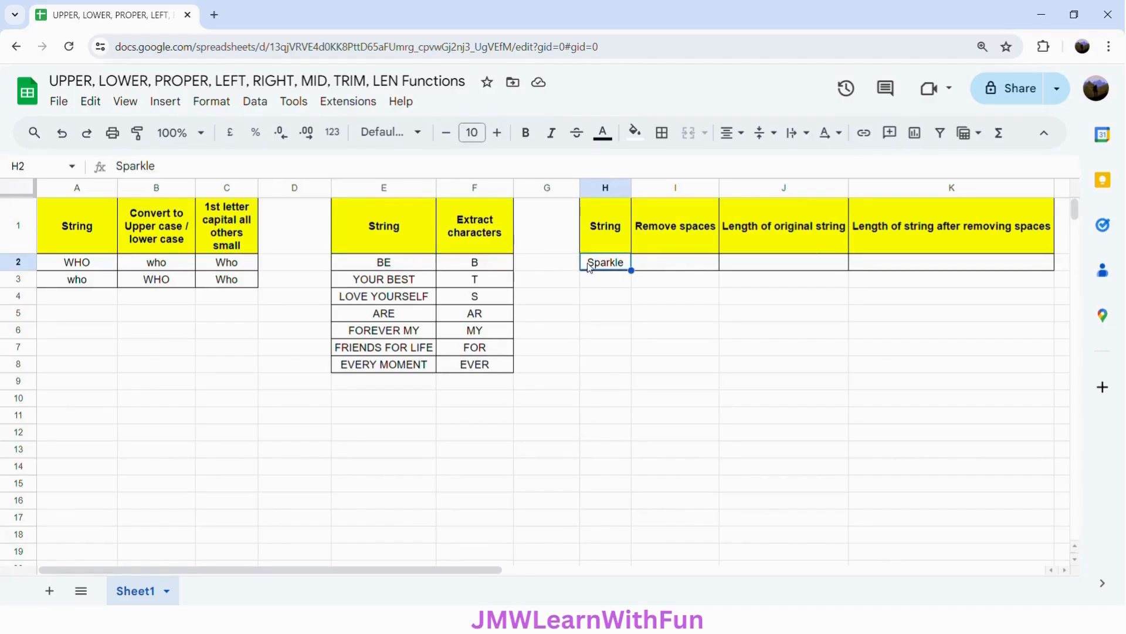
pyautogui.doubleClick(589, 267)
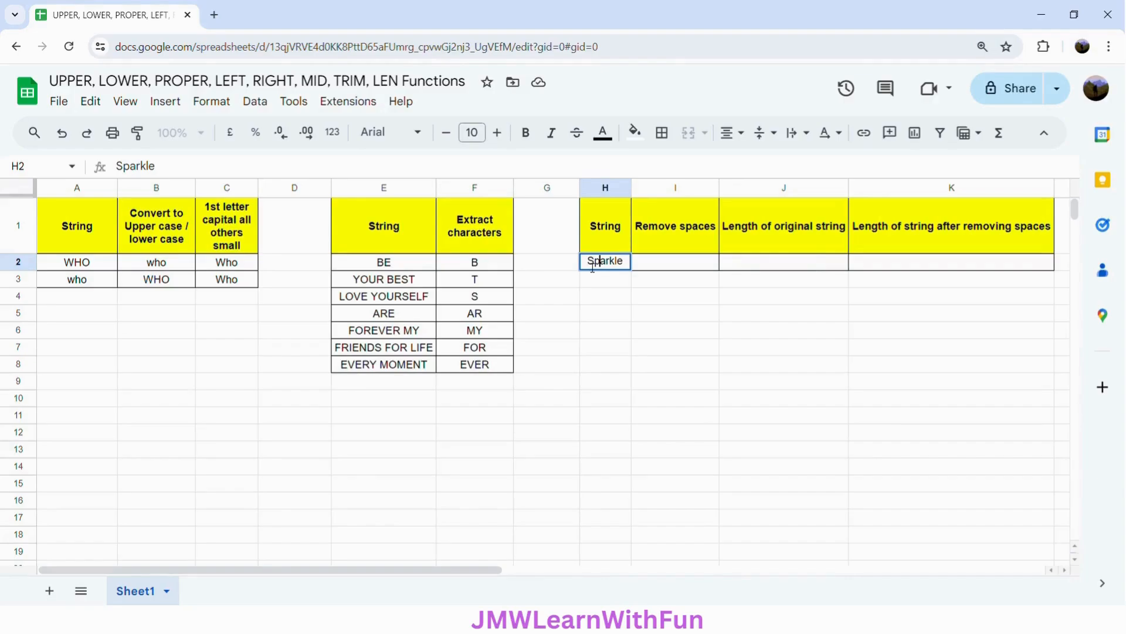
pyautogui.press('Right')
pyautogui.press('Right')
pyautogui.press('Right')
pyautogui.press('Right')
# Remove the extra spaces from the string in H2 into I2 with =TRIM(H2), and check the formula
pyautogui.click(662, 265)
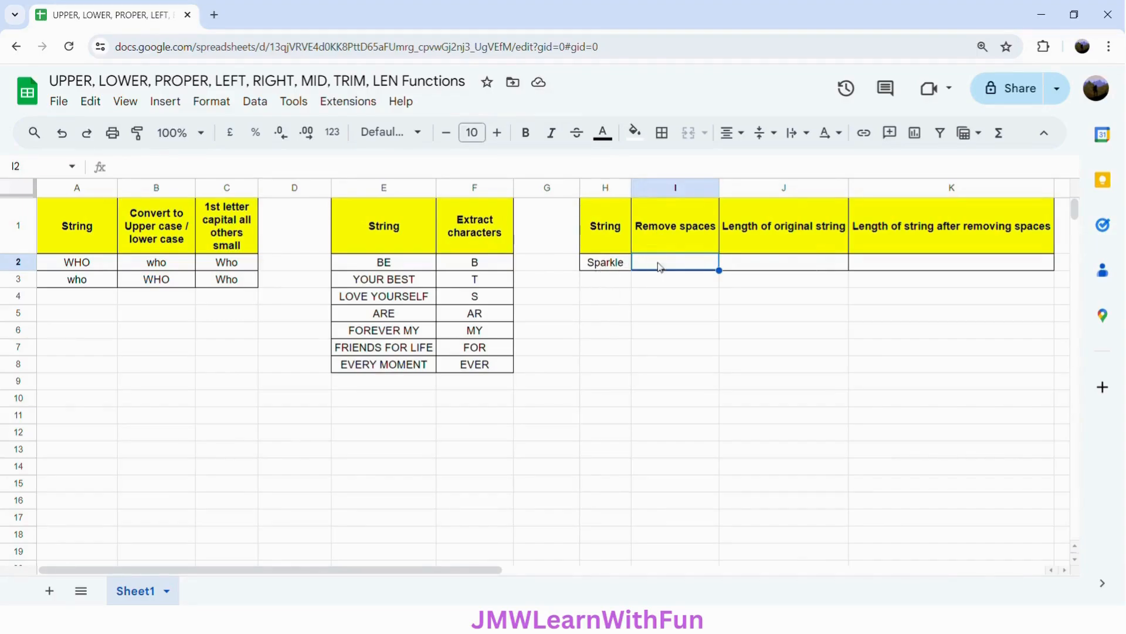
pyautogui.write('=')
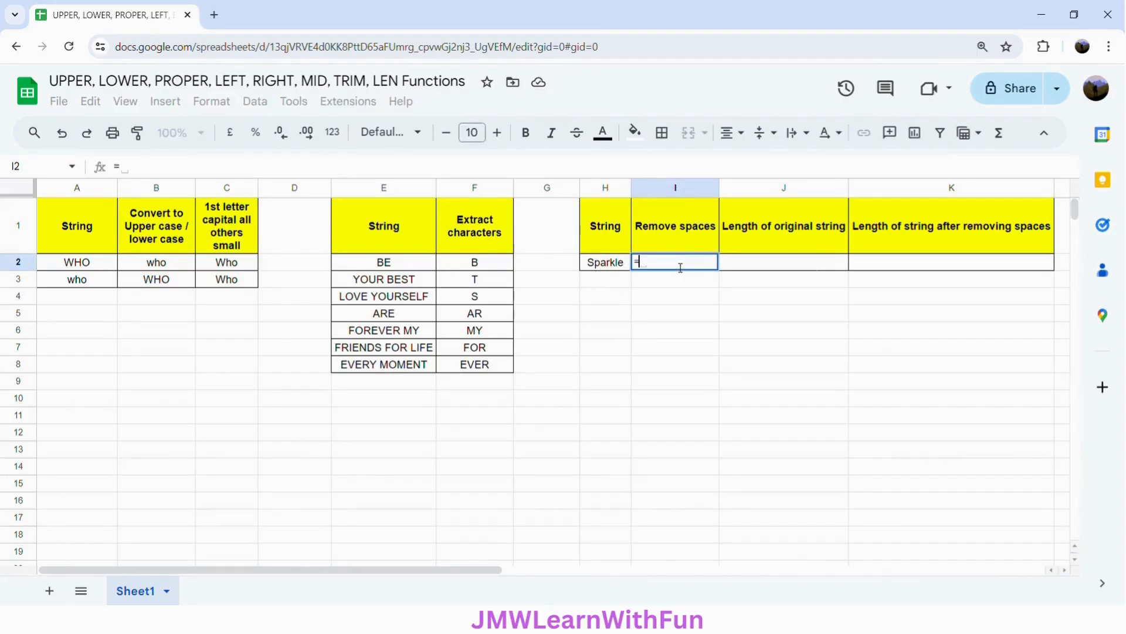
pyautogui.write('TRIM')
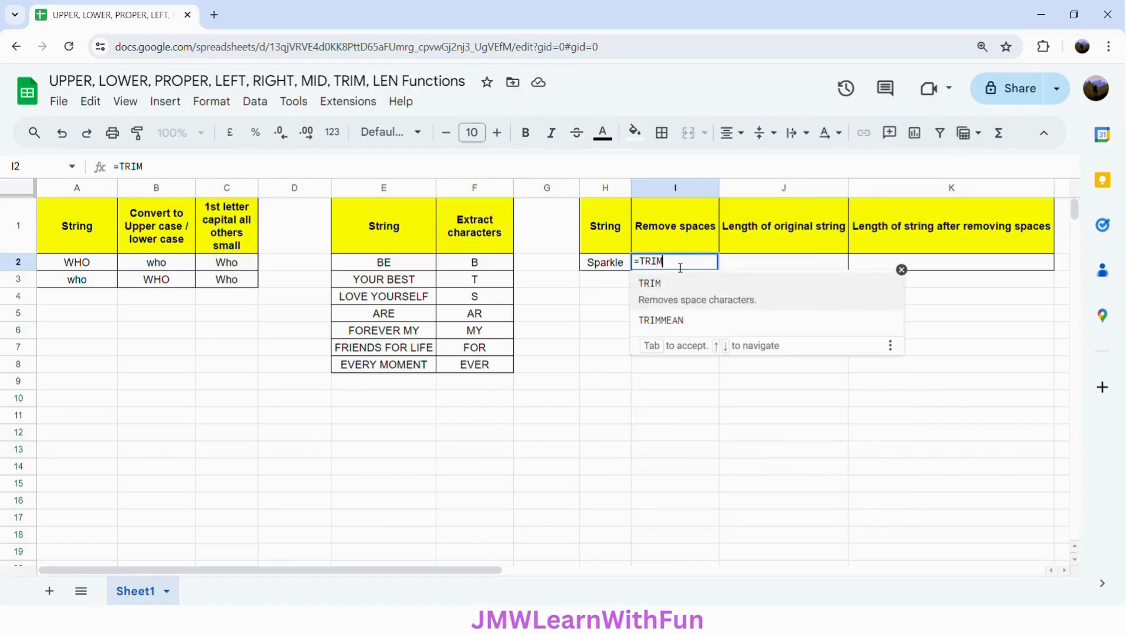
pyautogui.click(749, 300)
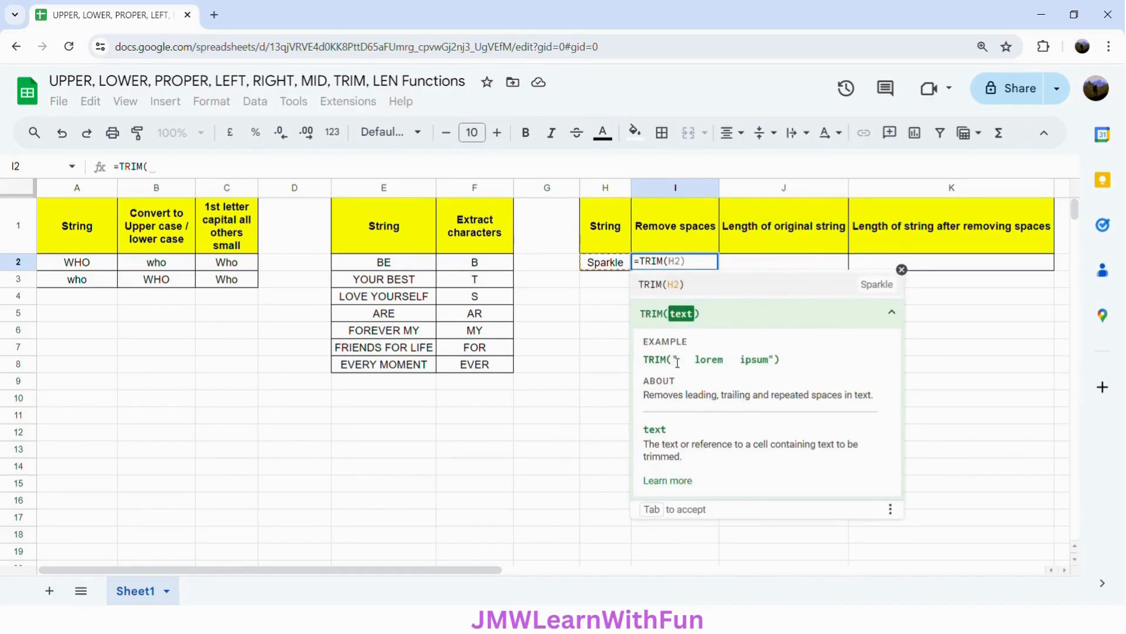
pyautogui.click(614, 267)
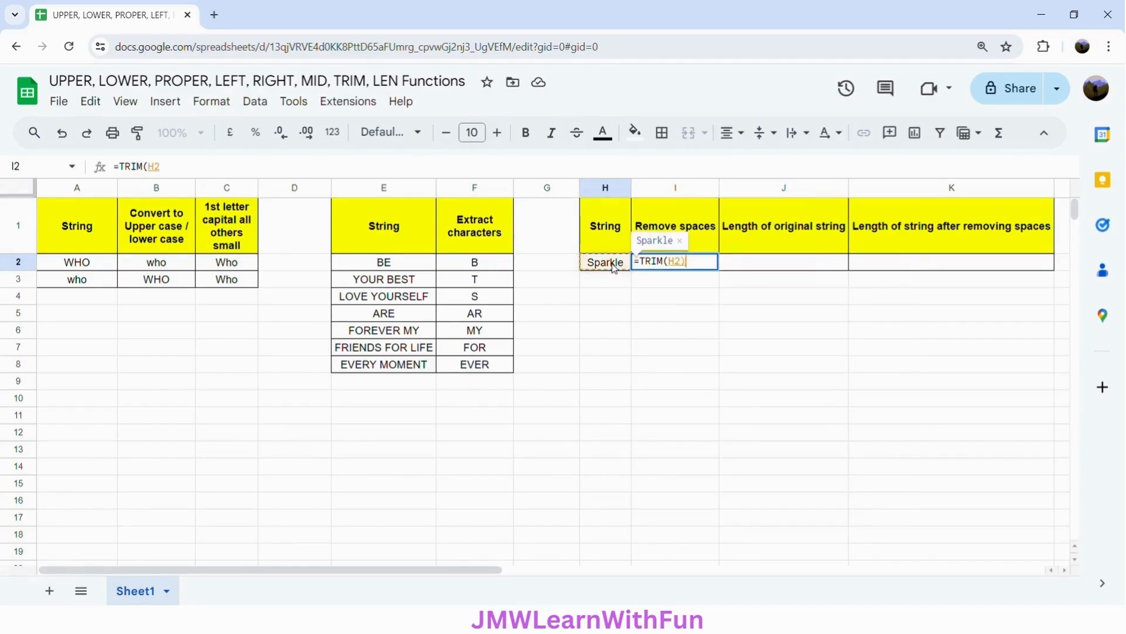
pyautogui.write(')')
pyautogui.press('Return')
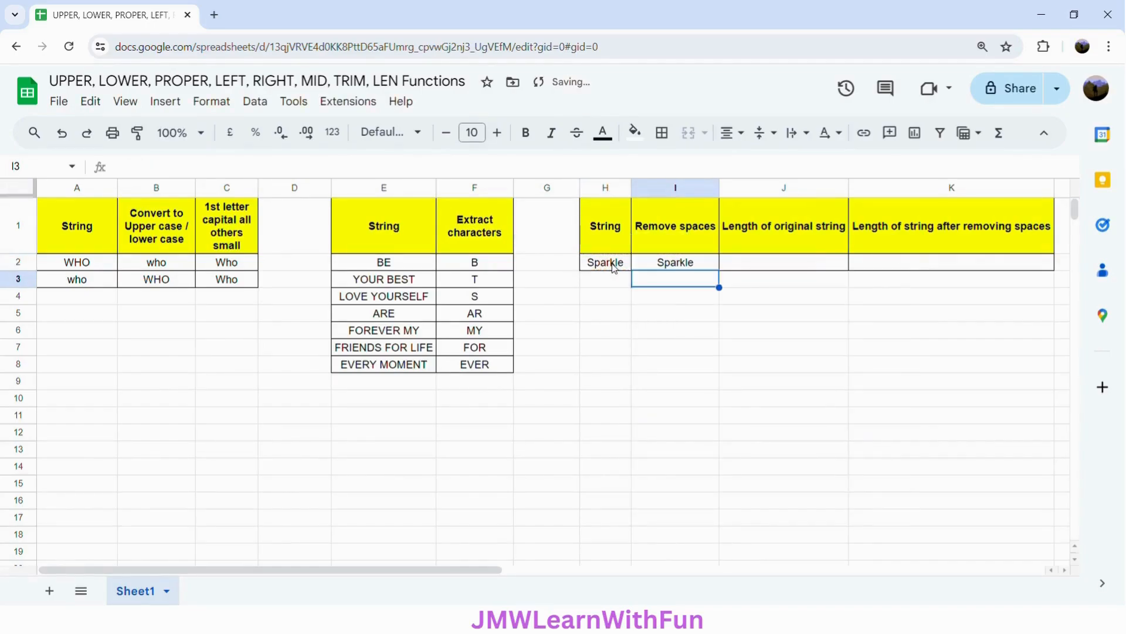
pyautogui.doubleClick(672, 264)
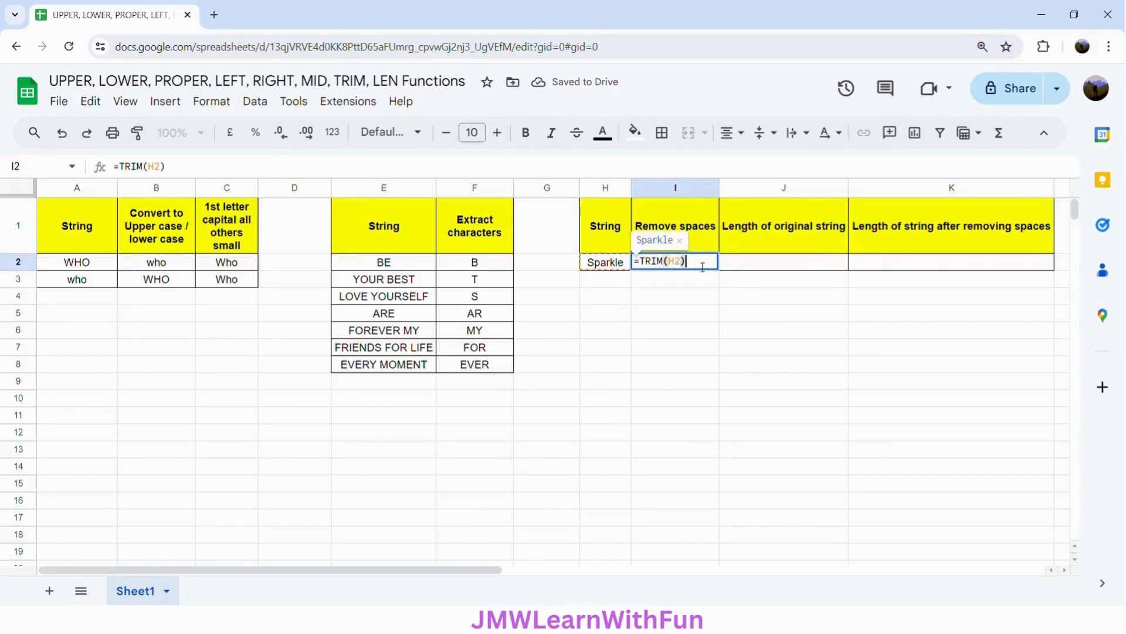
# Calculate the length of the original string in H2 into J2 with =LEN(H2)
pyautogui.click(746, 267)
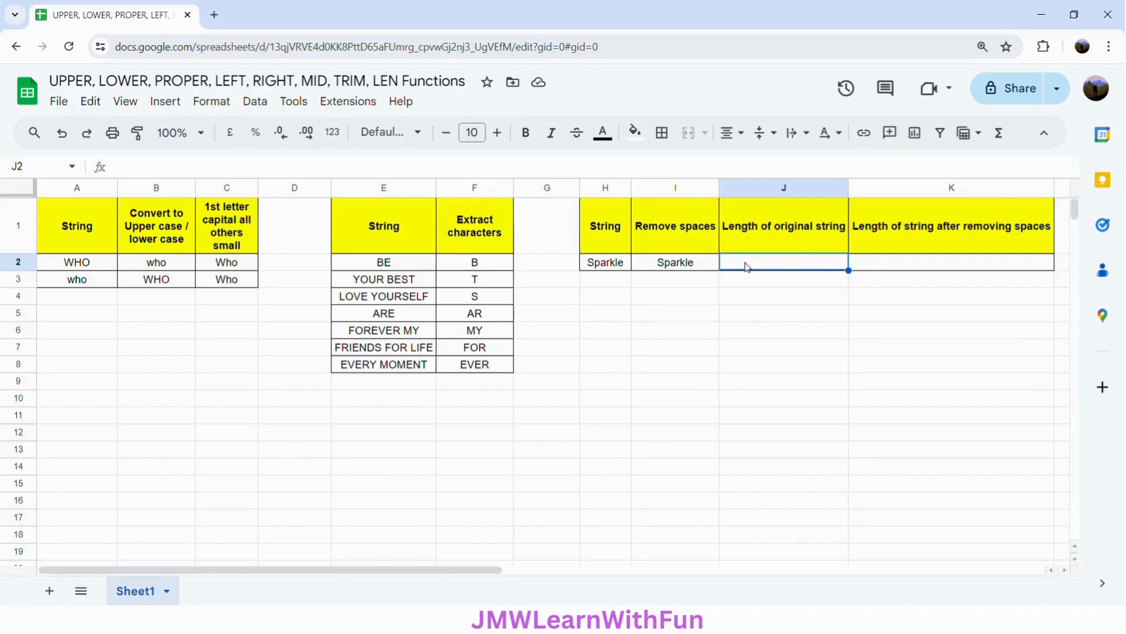
pyautogui.write('=')
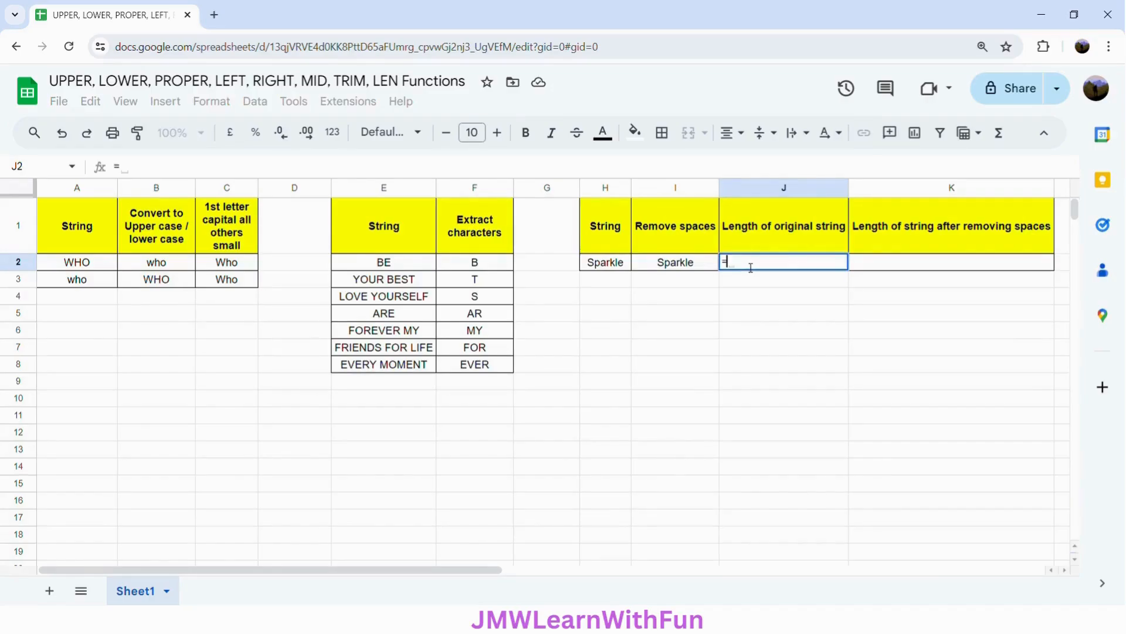
pyautogui.write('LEN')
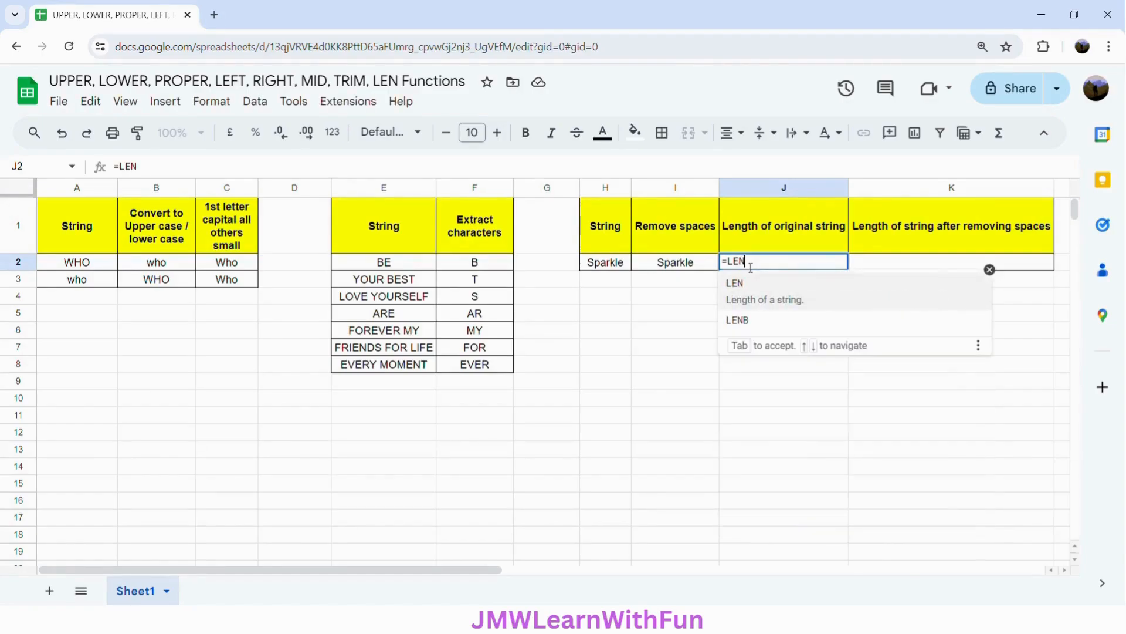
pyautogui.click(815, 306)
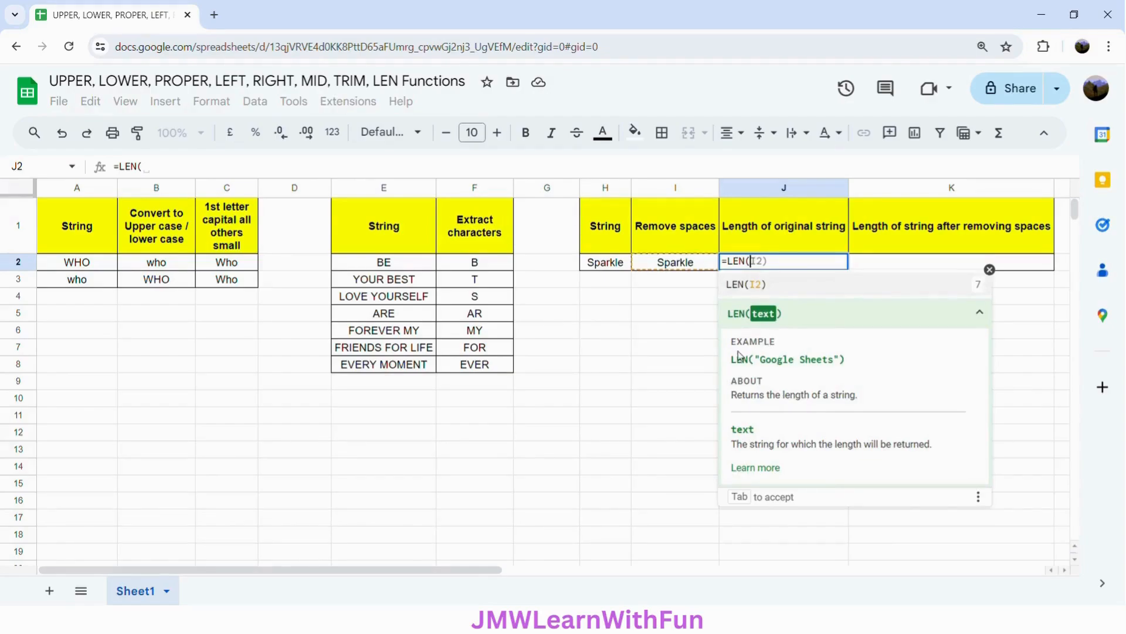
pyautogui.click(606, 264)
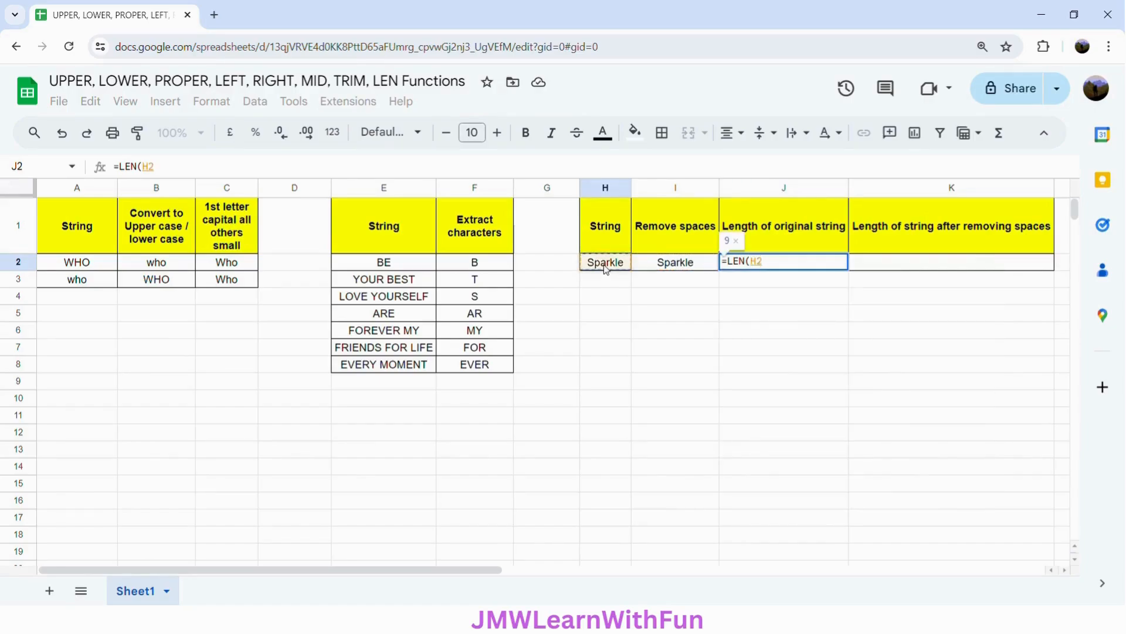
pyautogui.press('Return')
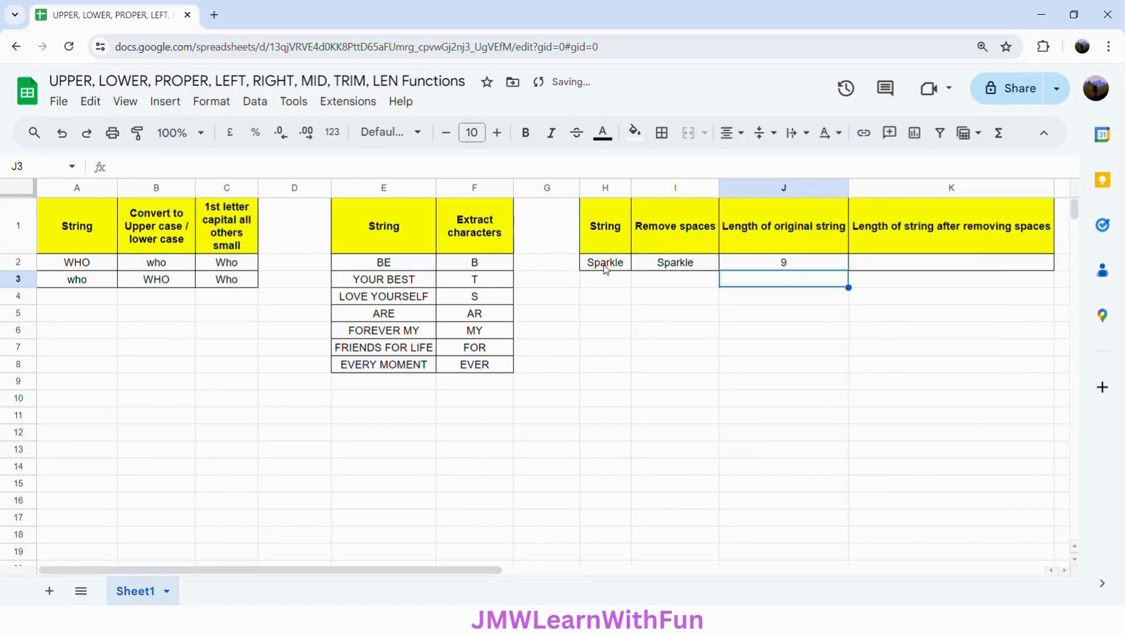
# Fill the length formula from J2 across into K2 as =LEN(I2), and check the copied formula
pyautogui.press('Up')
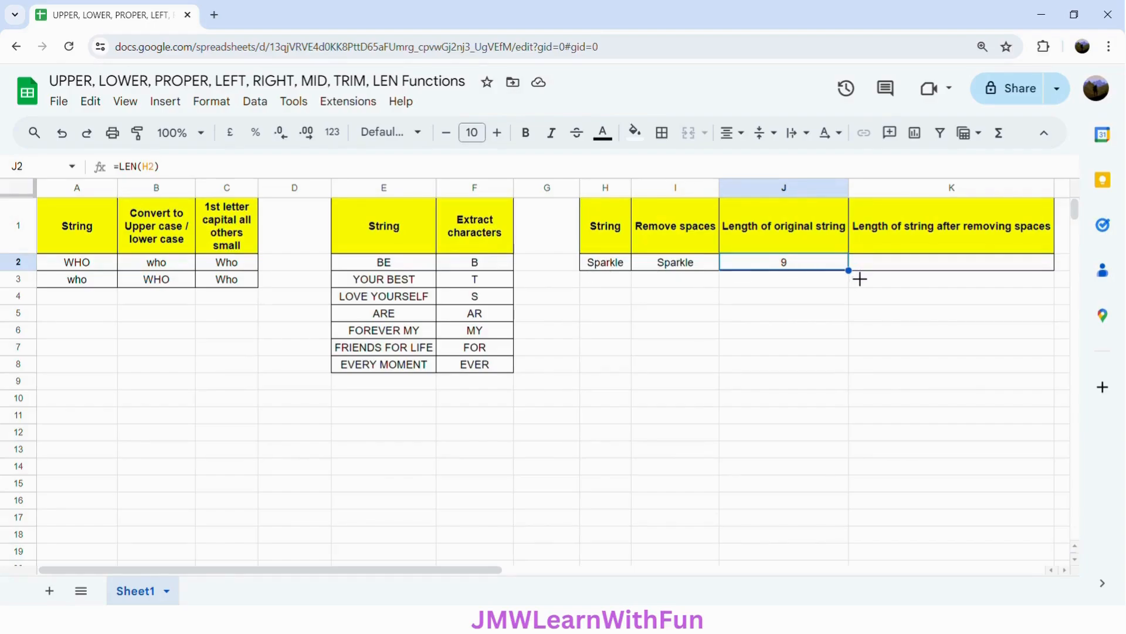
pyautogui.moveTo(860, 278); pyautogui.dragTo(908, 277)
pyautogui.doubleClick(925, 268)
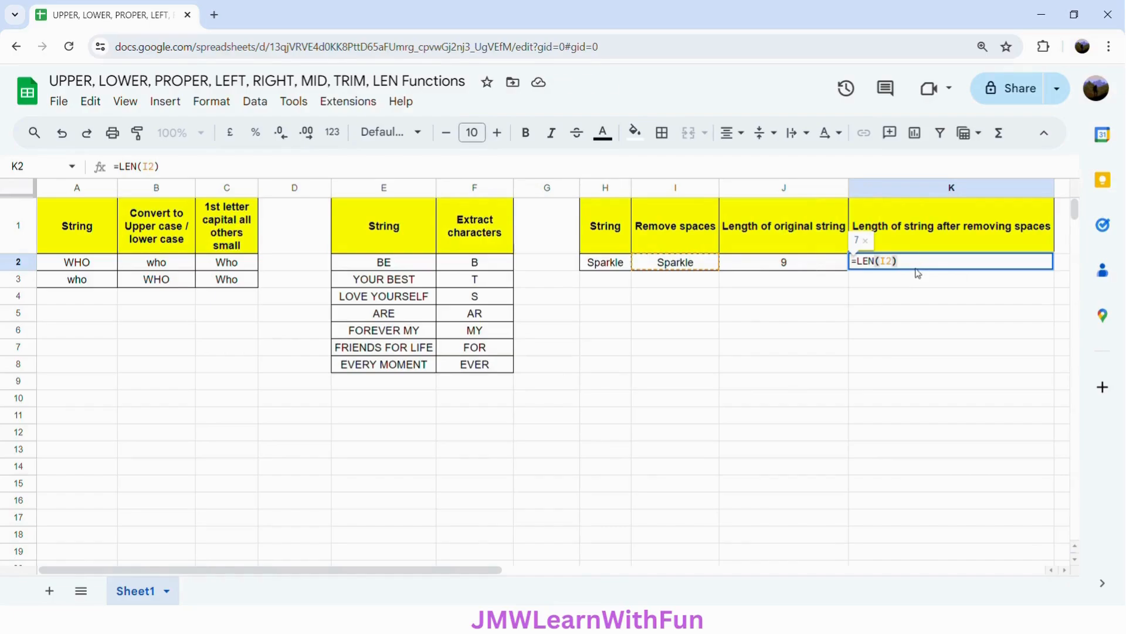
pyautogui.press('Return')
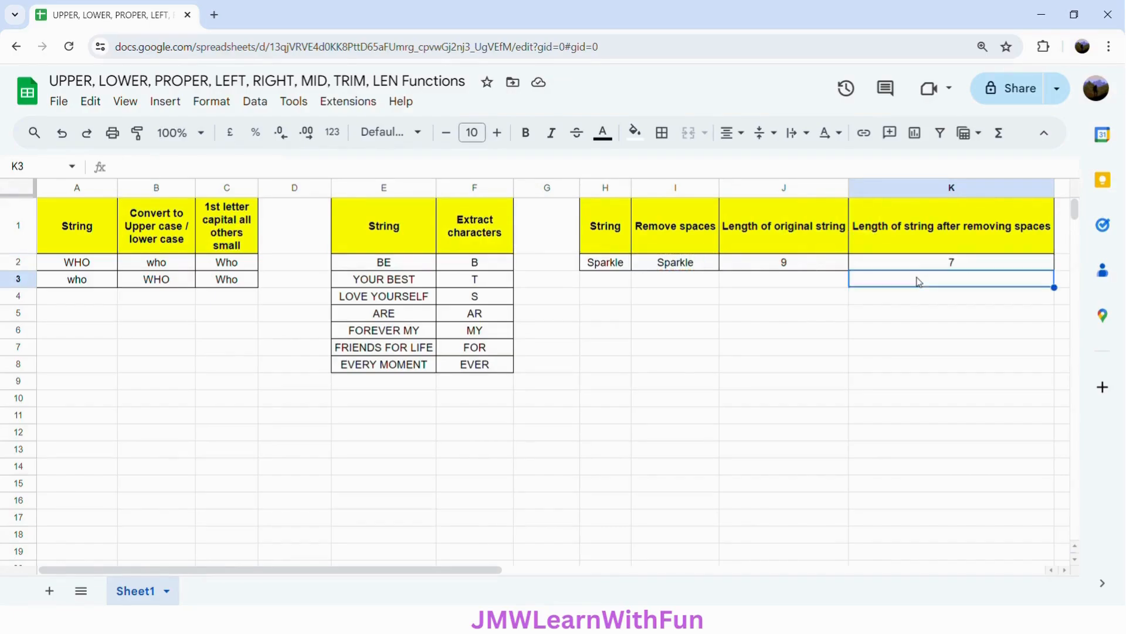
pyautogui.click(897, 261)
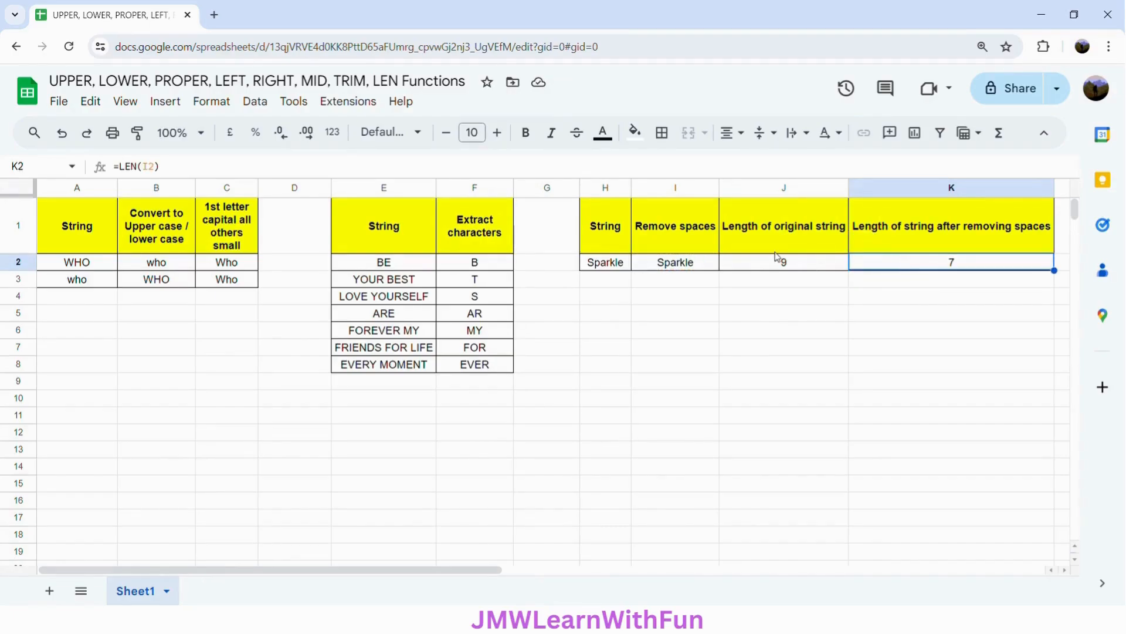
# Review the LOWER, UPPER, PROPER, LEFT, RIGHT, MID, TRIM and LEN formulas across the three example tables
pyautogui.click(176, 268)
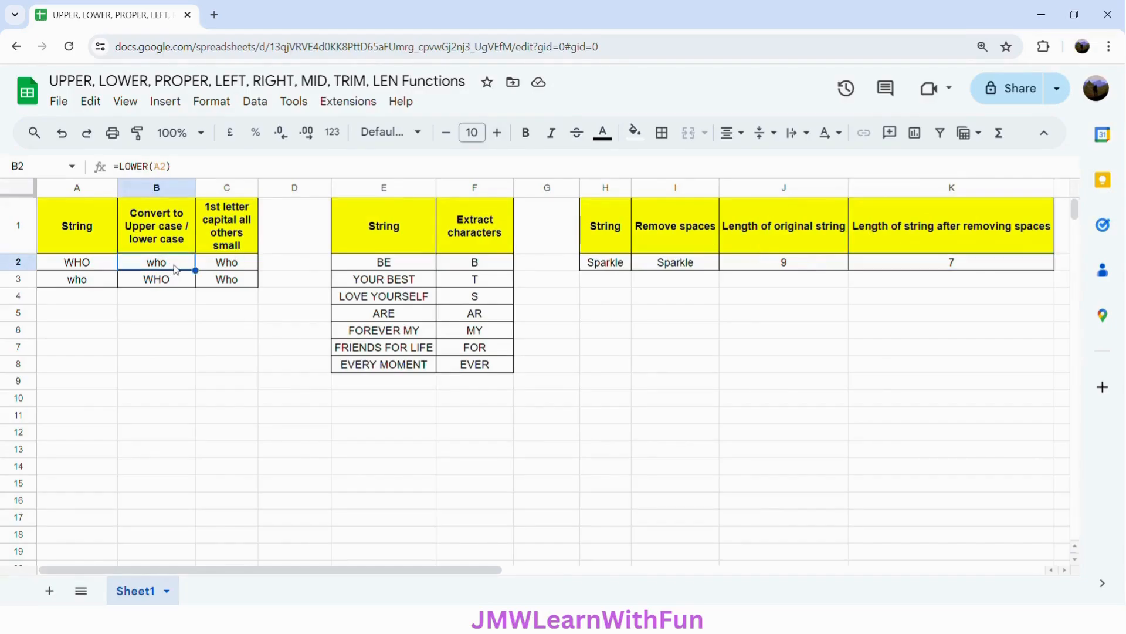
pyautogui.click(180, 284)
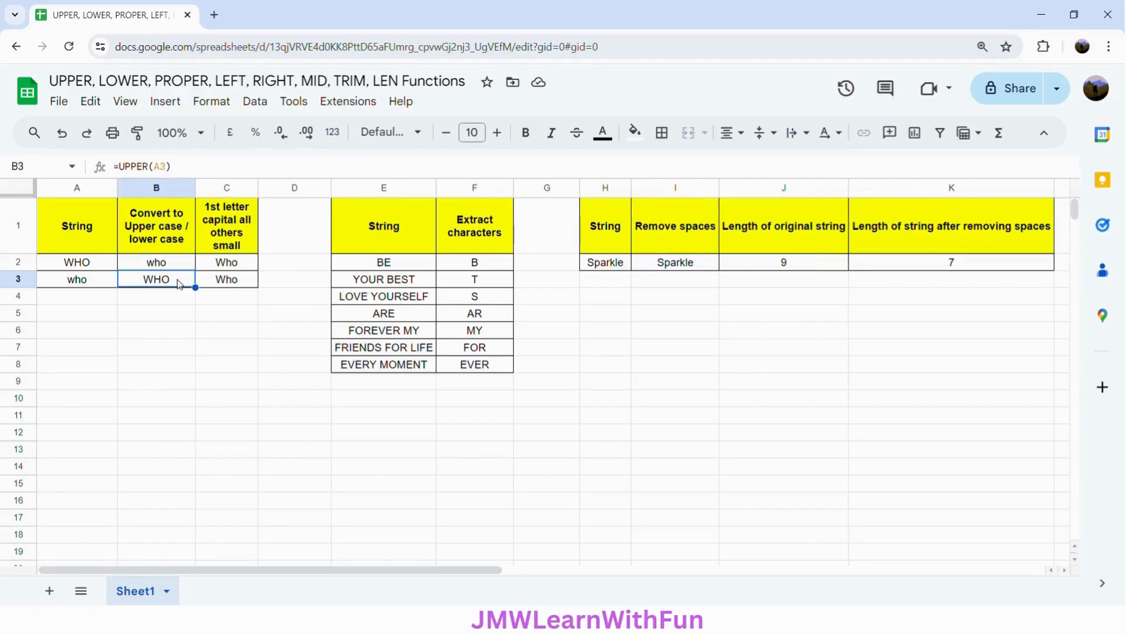
pyautogui.click(242, 267)
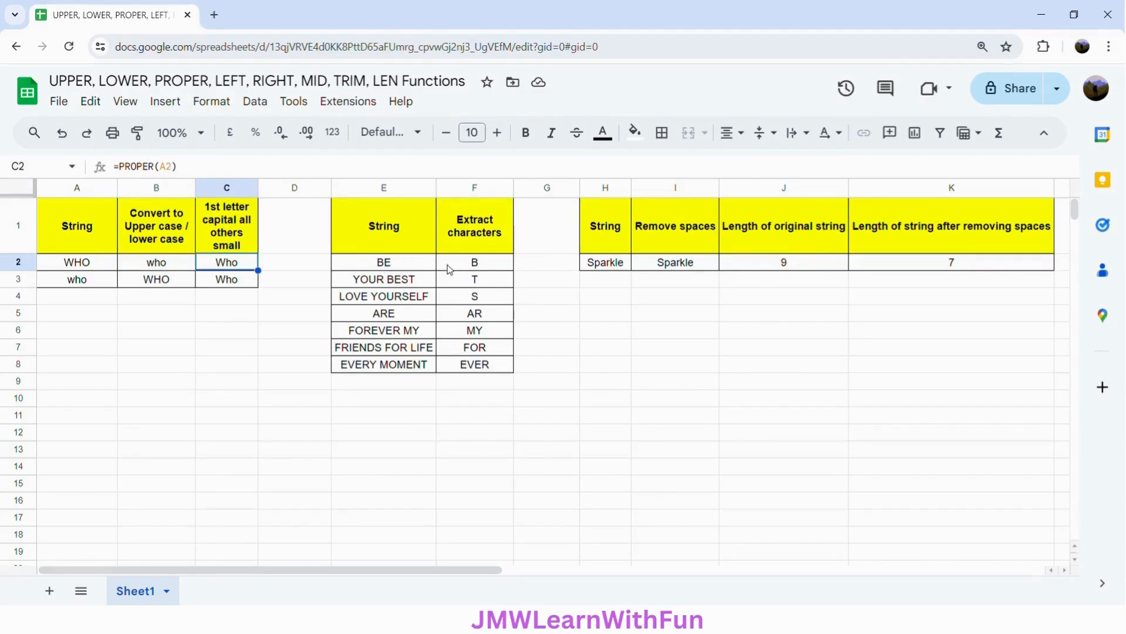
pyautogui.click(472, 263)
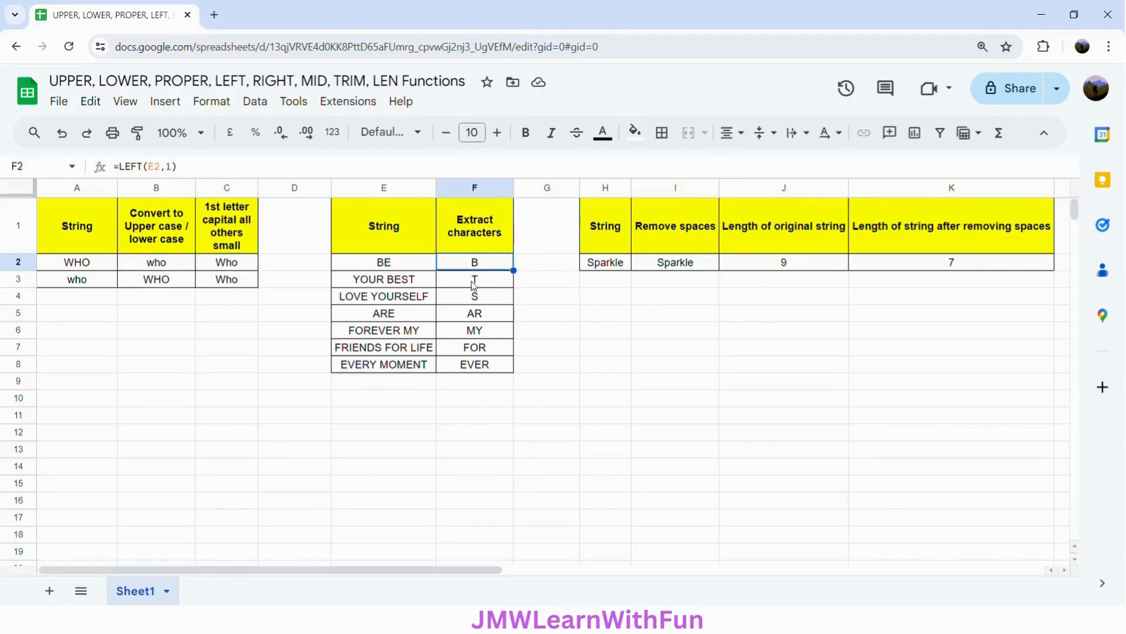
pyautogui.click(474, 286)
pyautogui.click(481, 299)
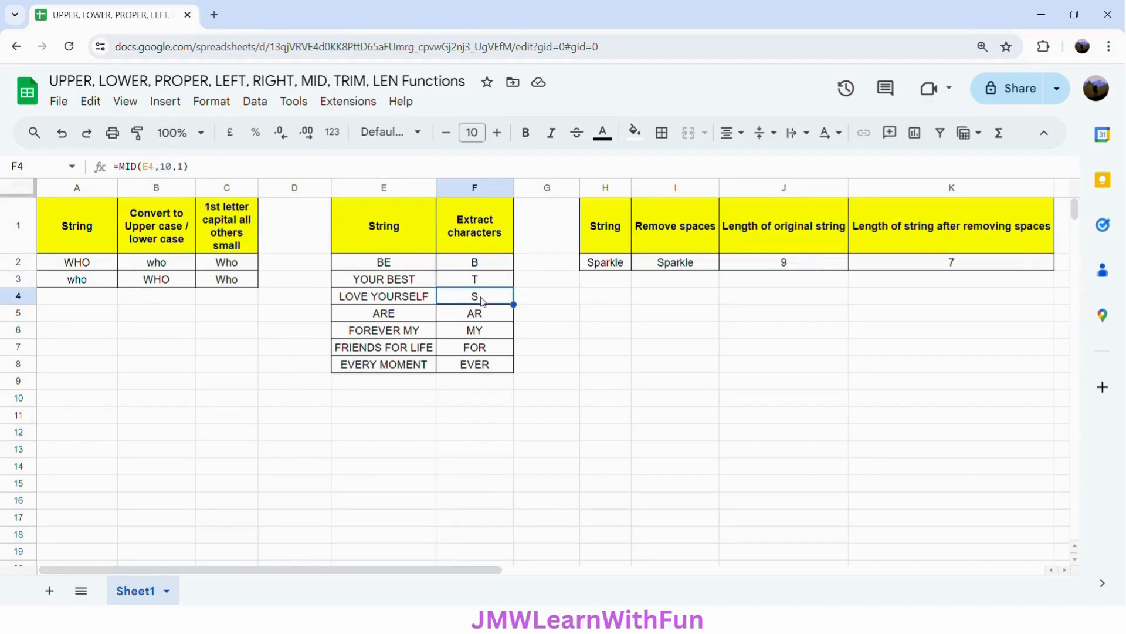
pyautogui.click(677, 267)
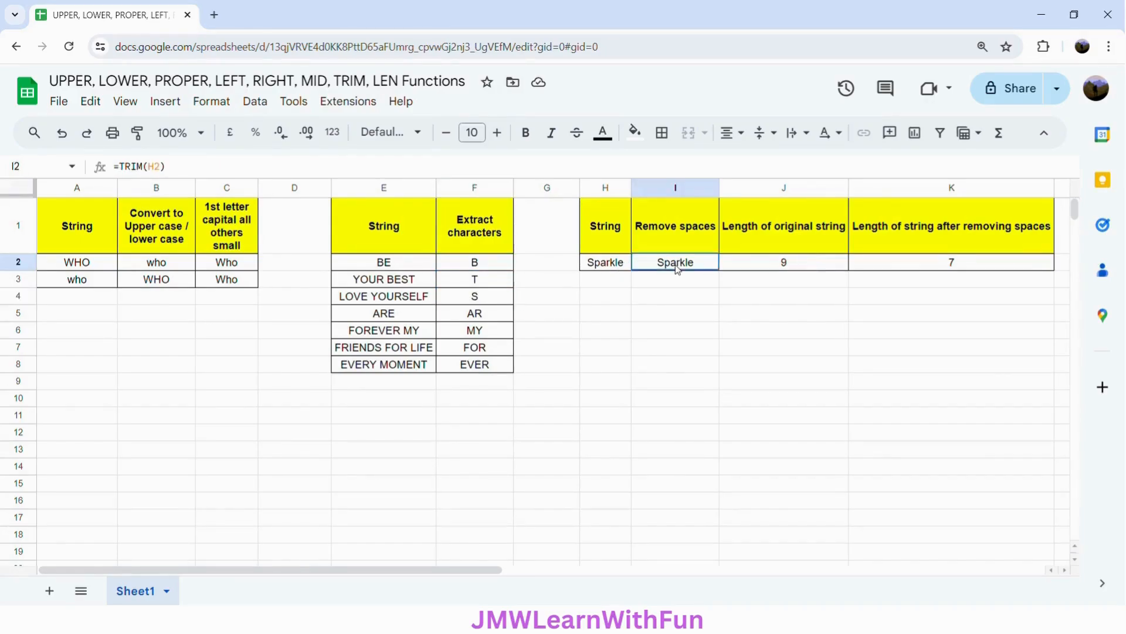
pyautogui.click(812, 267)
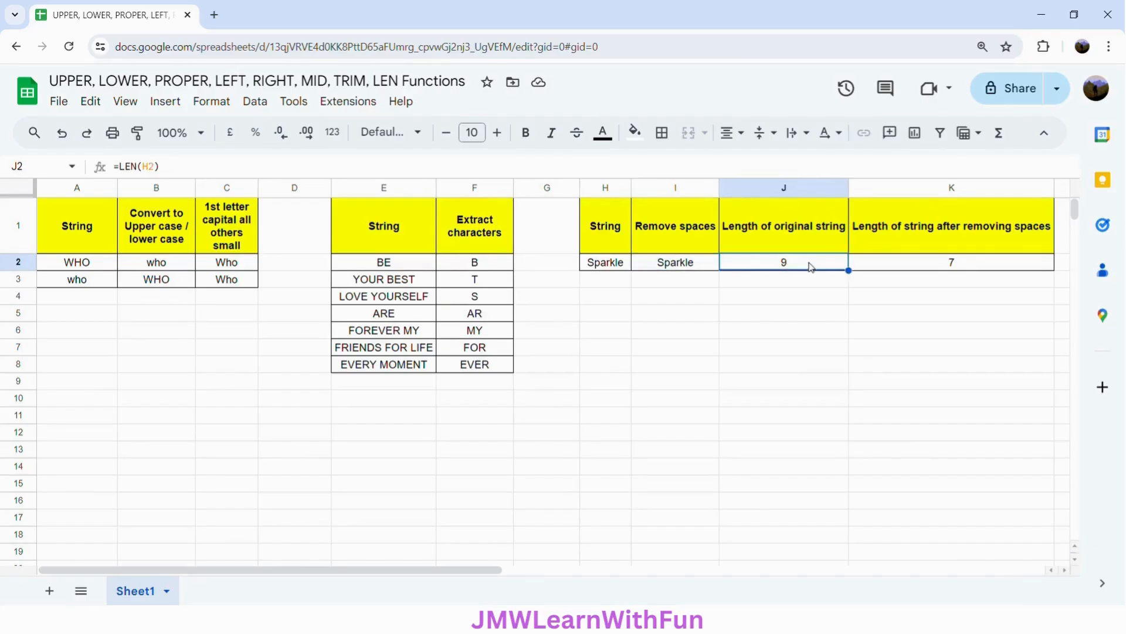